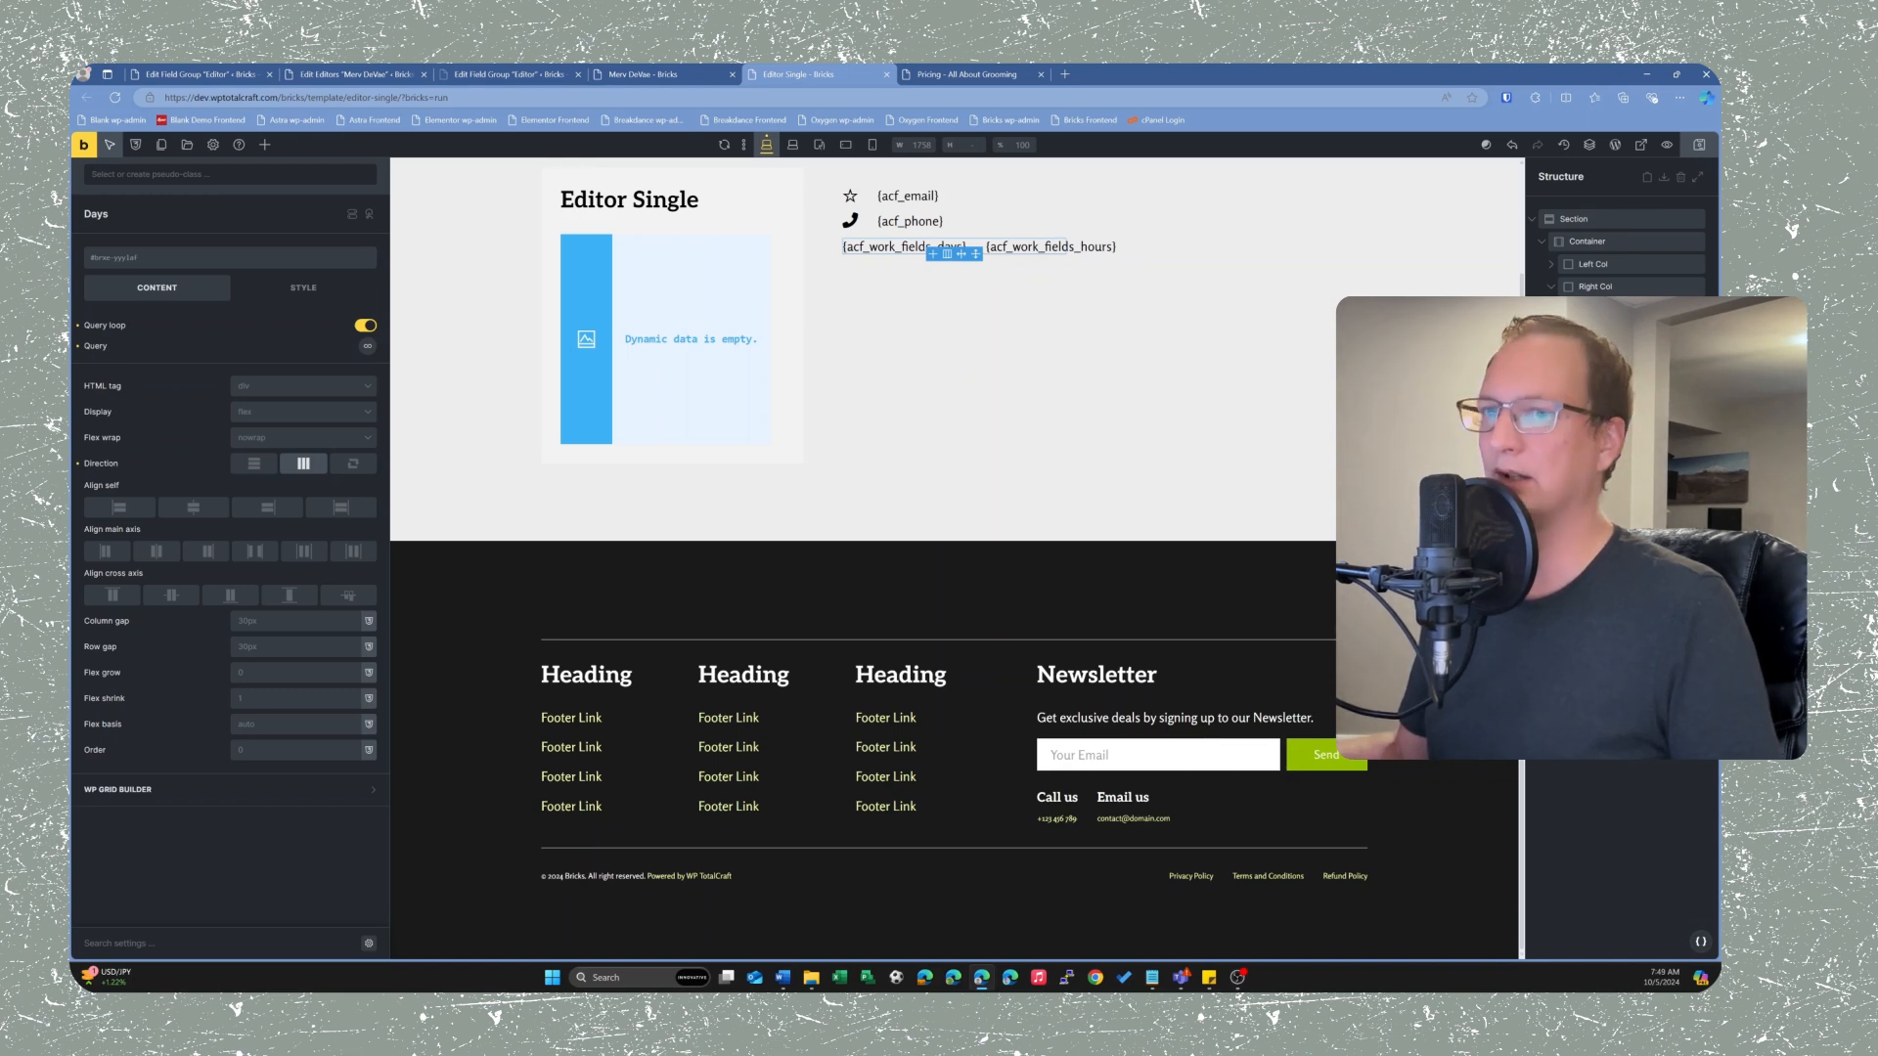
# Step: Create the pseudo-class :nth-of-type(even) for the Days block
pyautogui.click(209, 173)
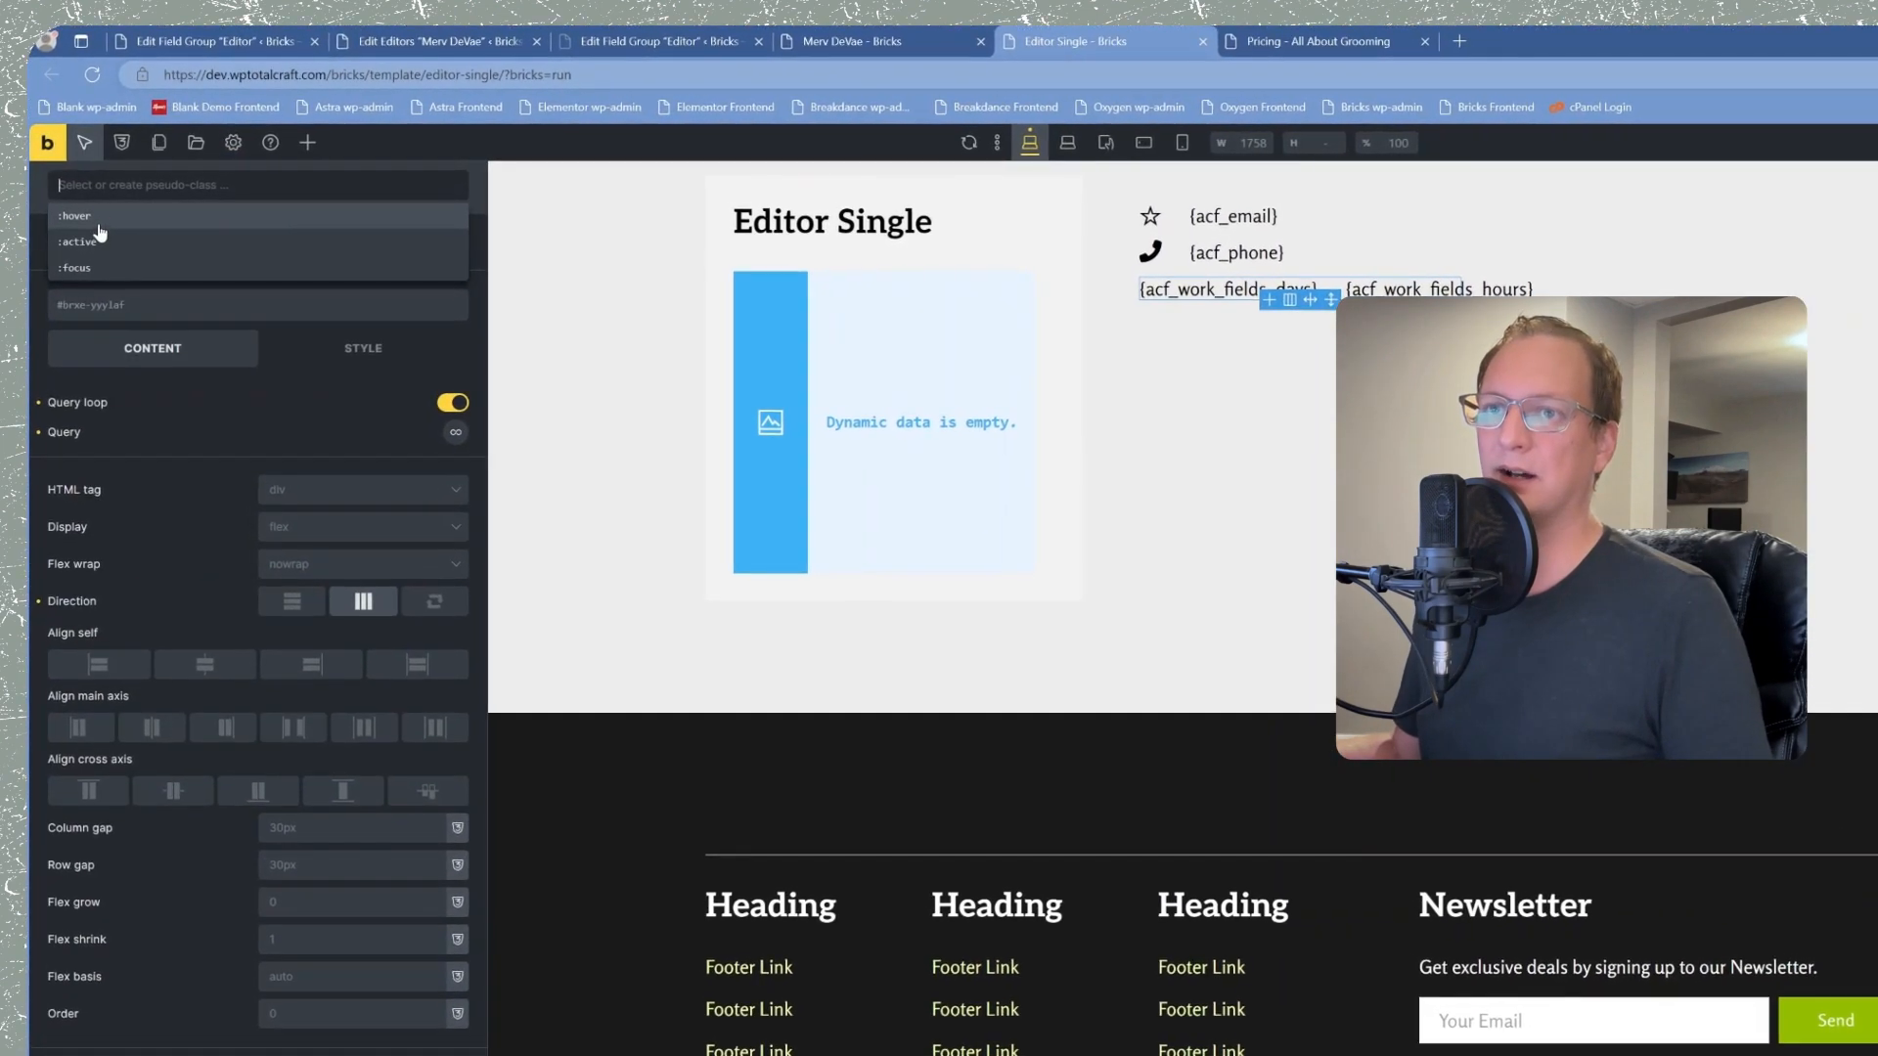
pyautogui.write(':nth-of-type(even)')
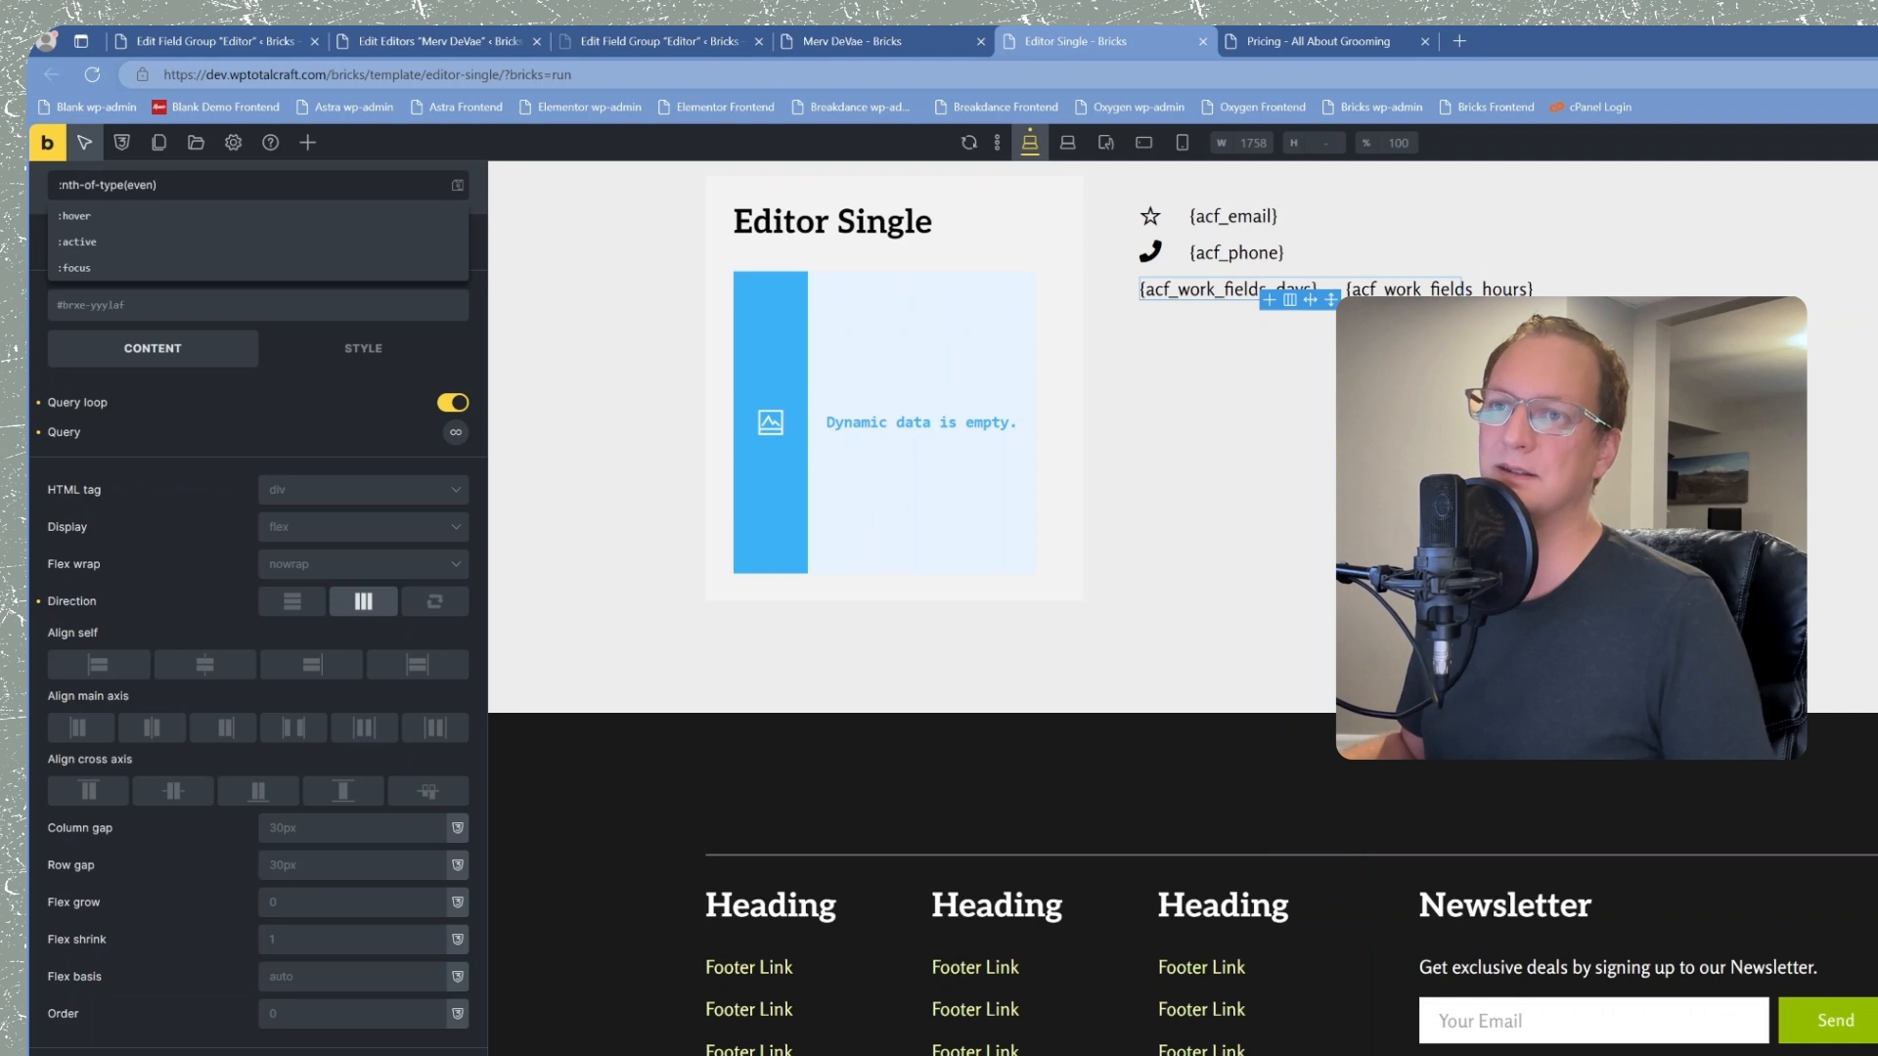
pyautogui.press('Return')
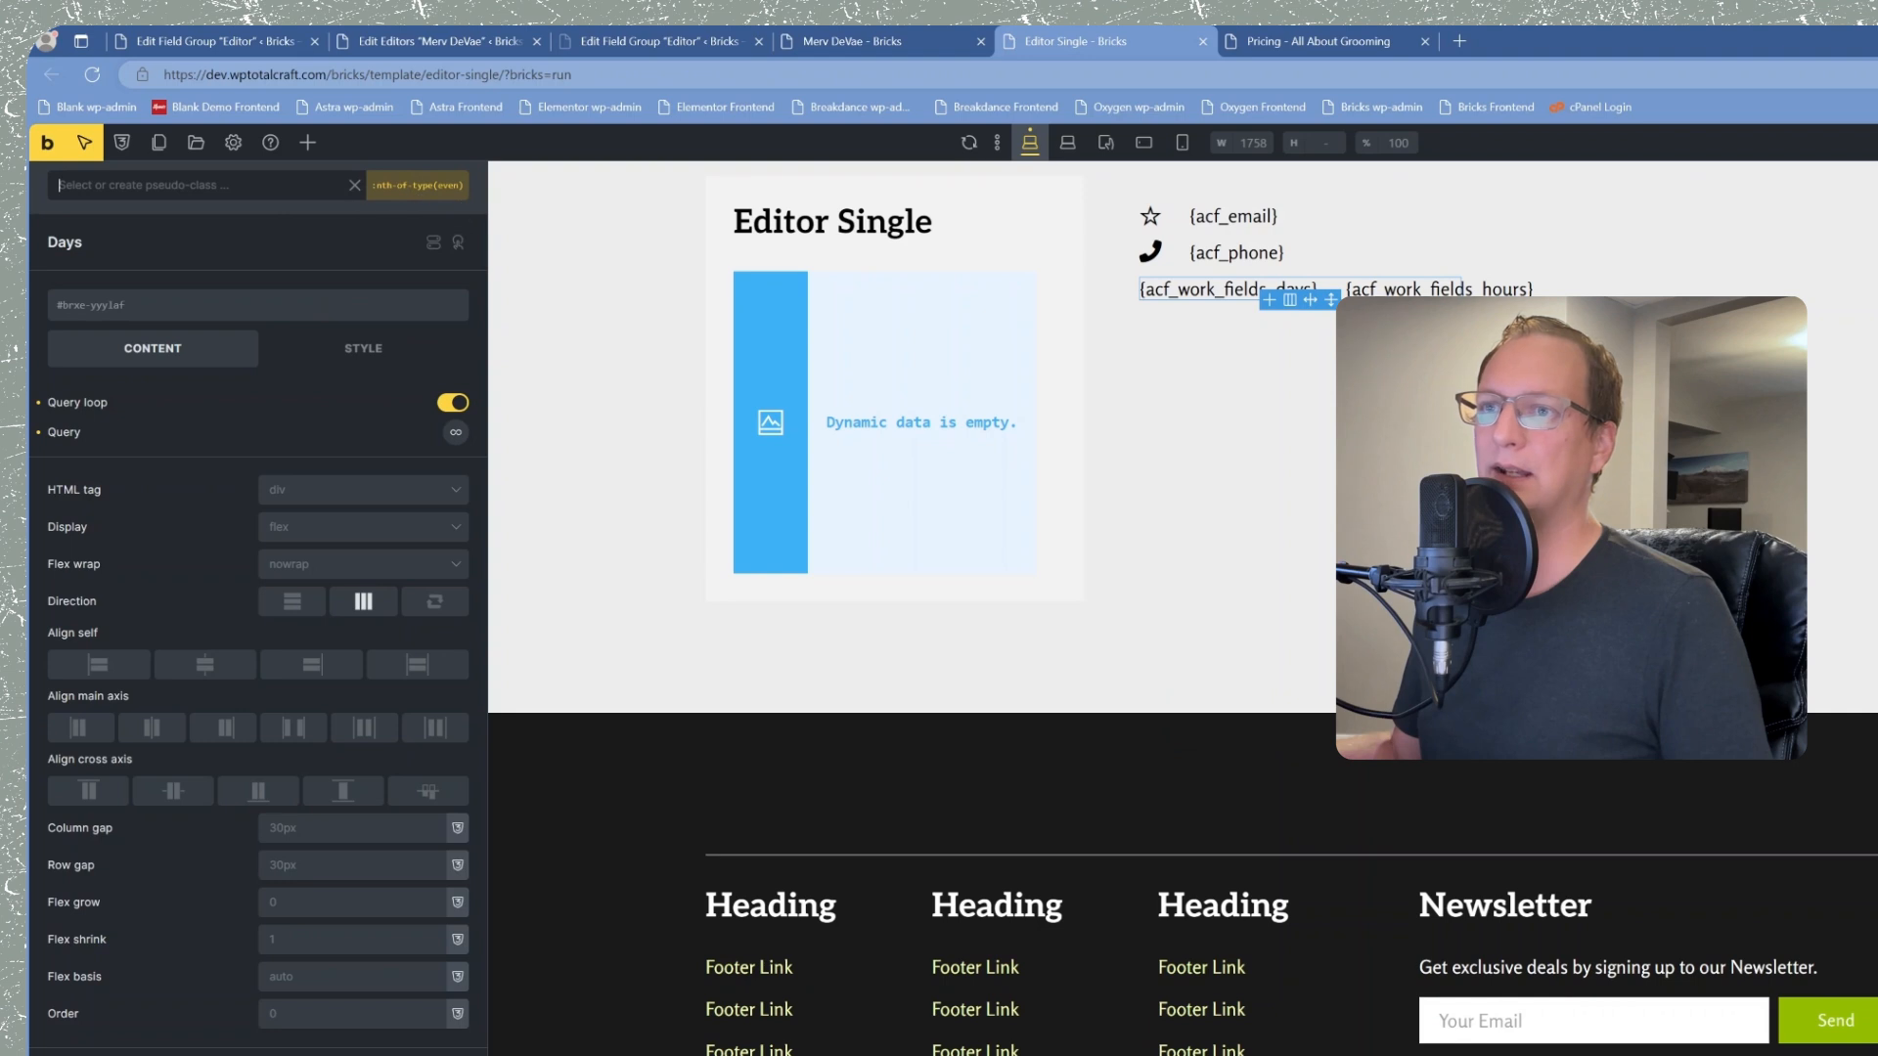
# Step: Set the background color of even Days rows to the primary green, save the template and reload the live editor page
pyautogui.click(372, 352)
pyautogui.click(231, 497)
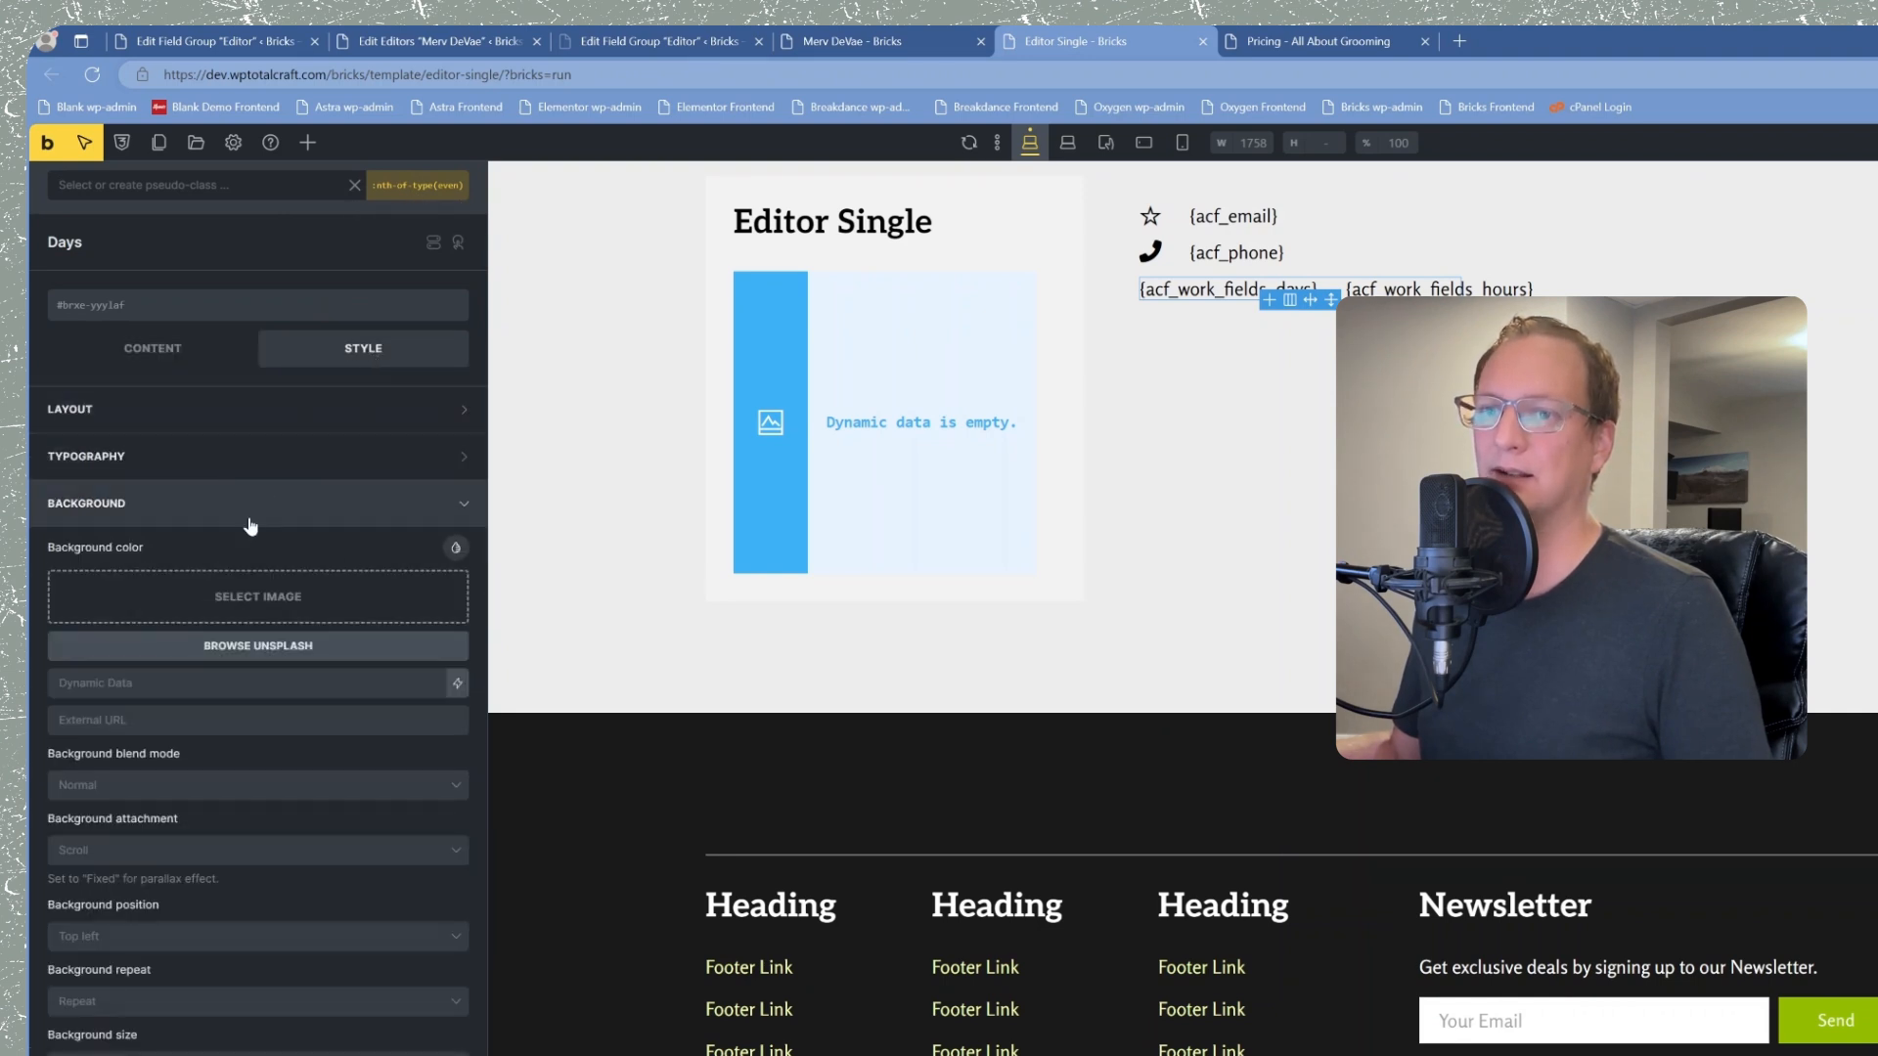
pyautogui.click(456, 548)
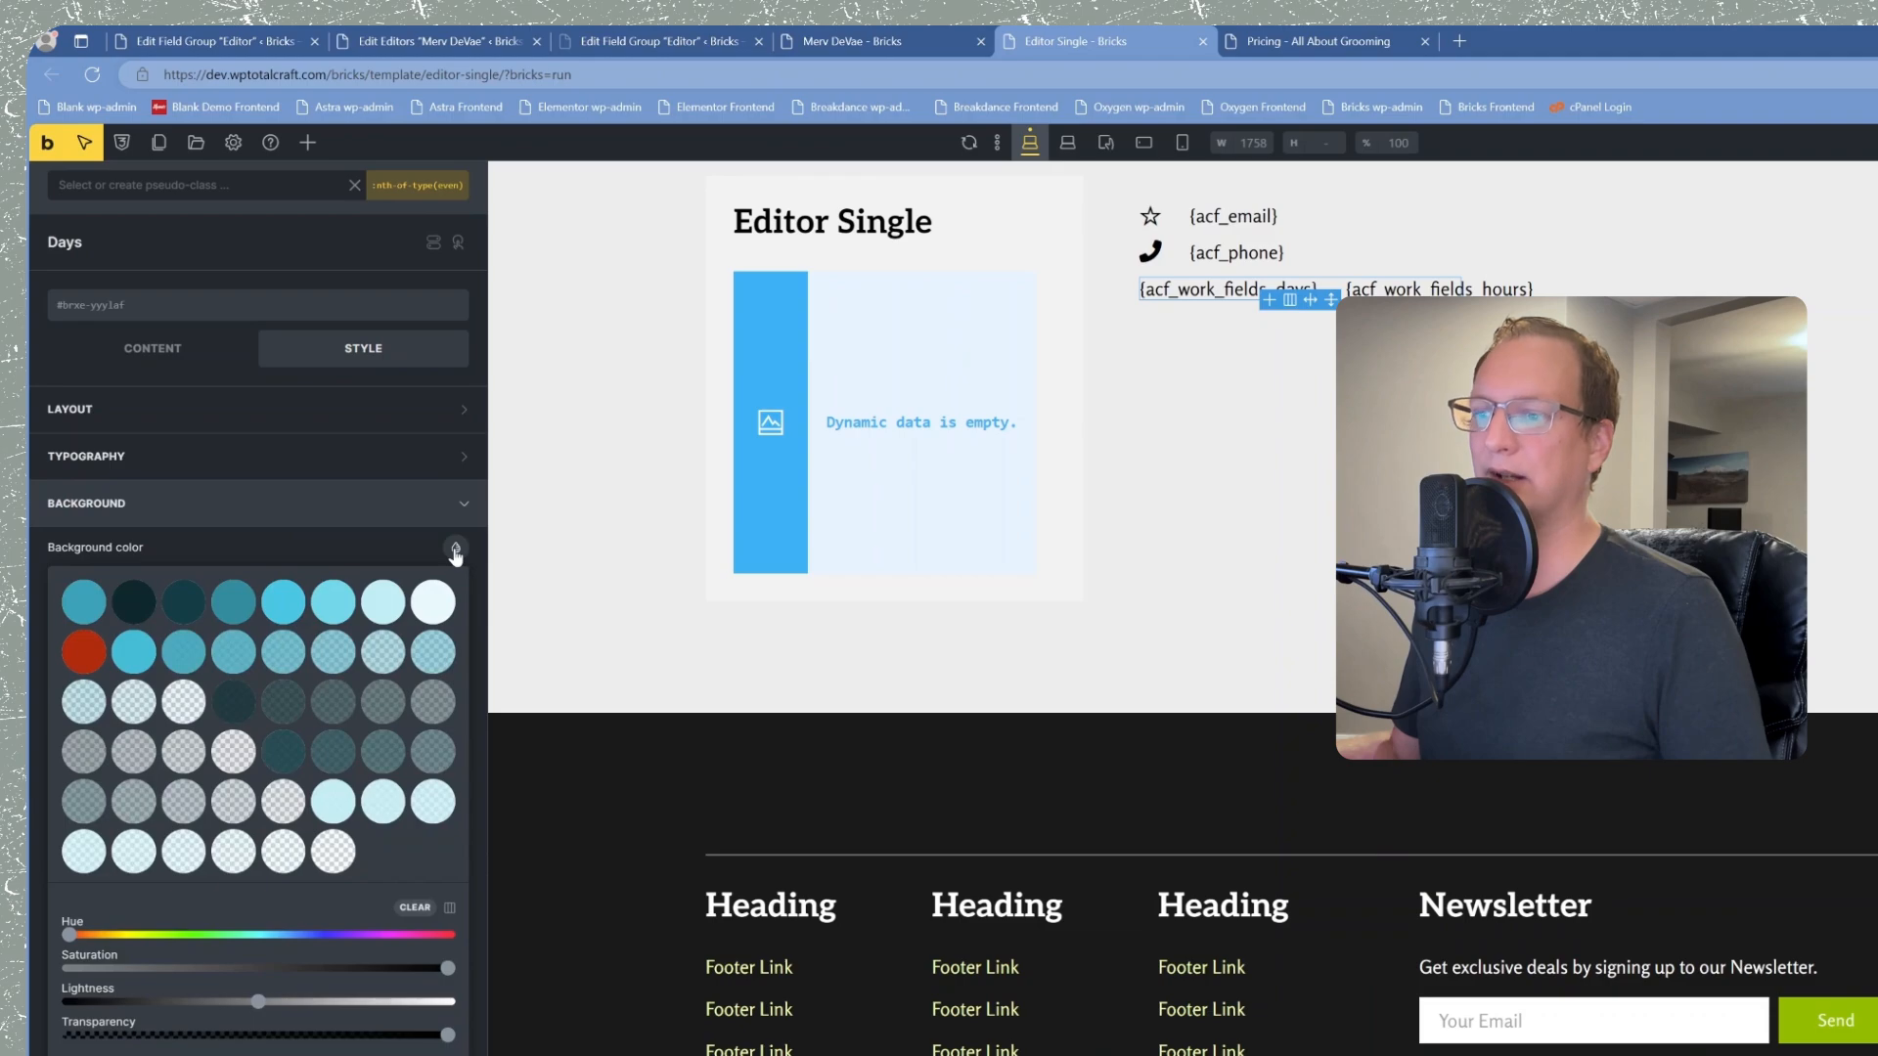
pyautogui.click(456, 550)
pyautogui.click(245, 834)
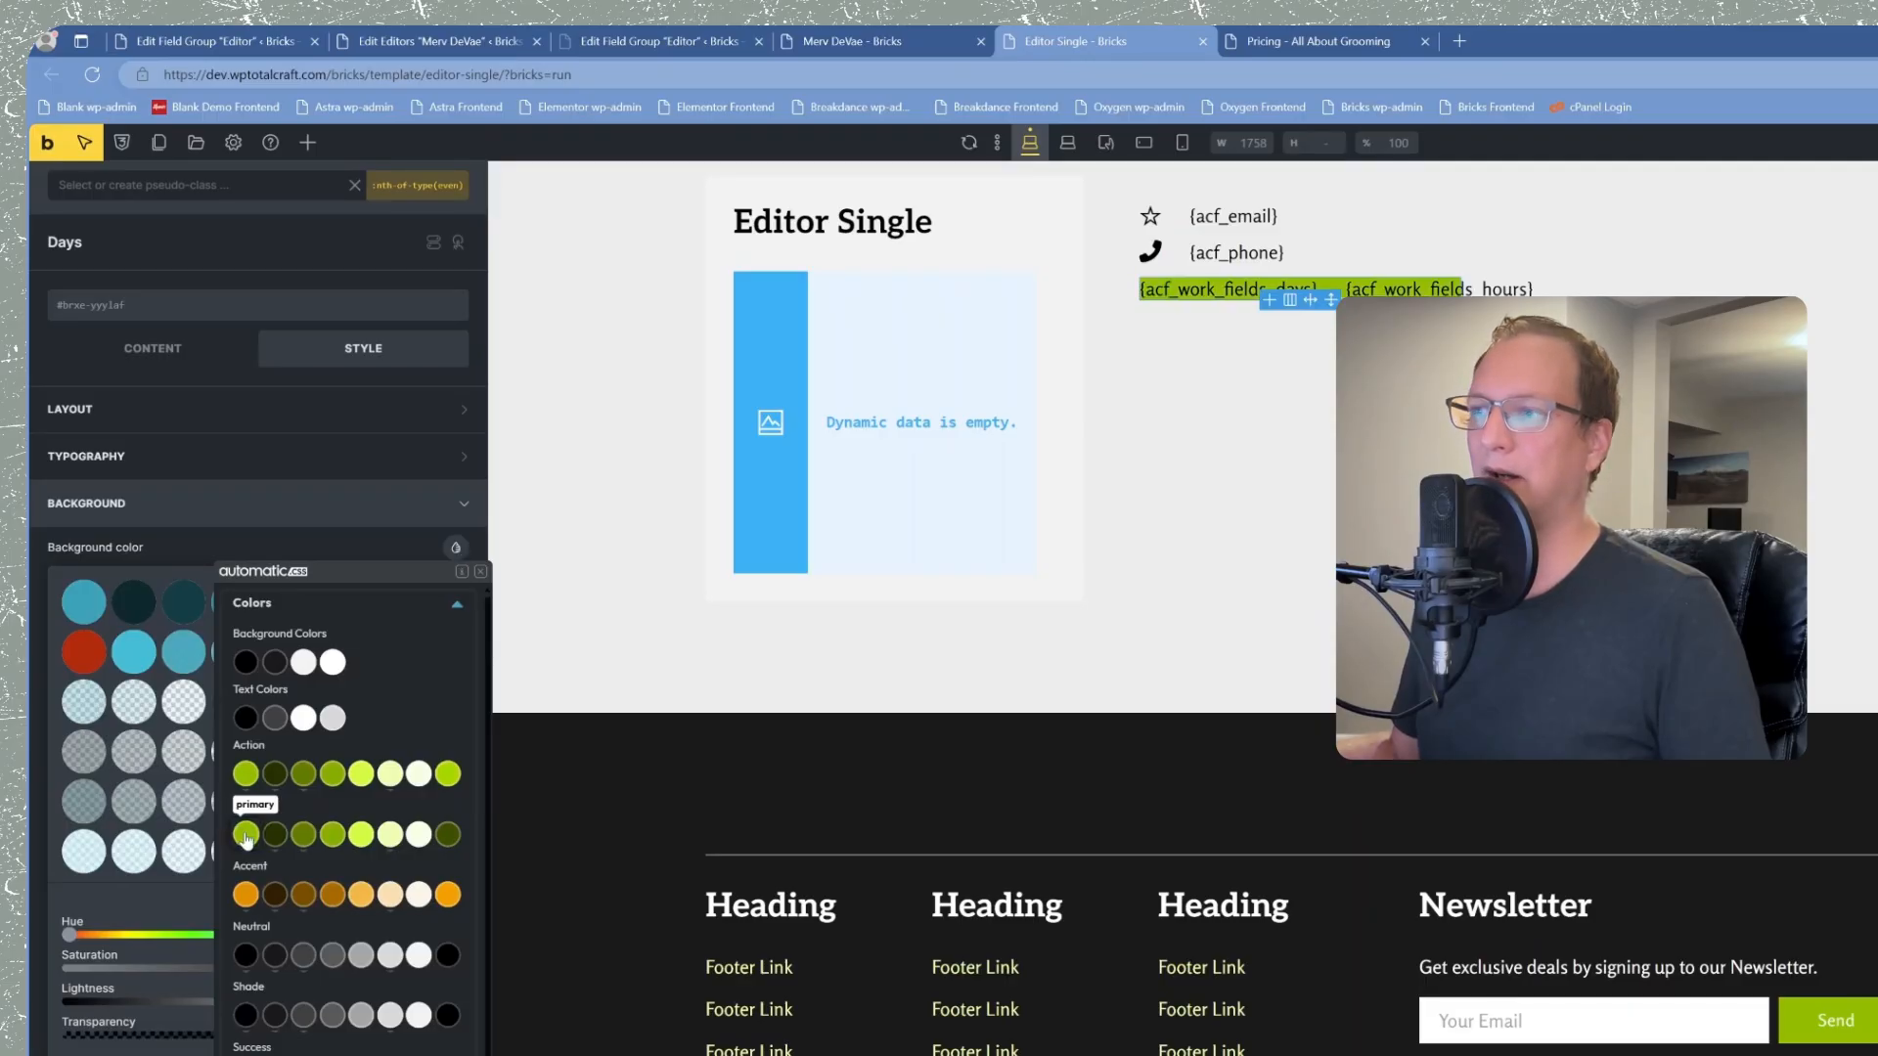
pyautogui.click(246, 836)
pyautogui.click(455, 549)
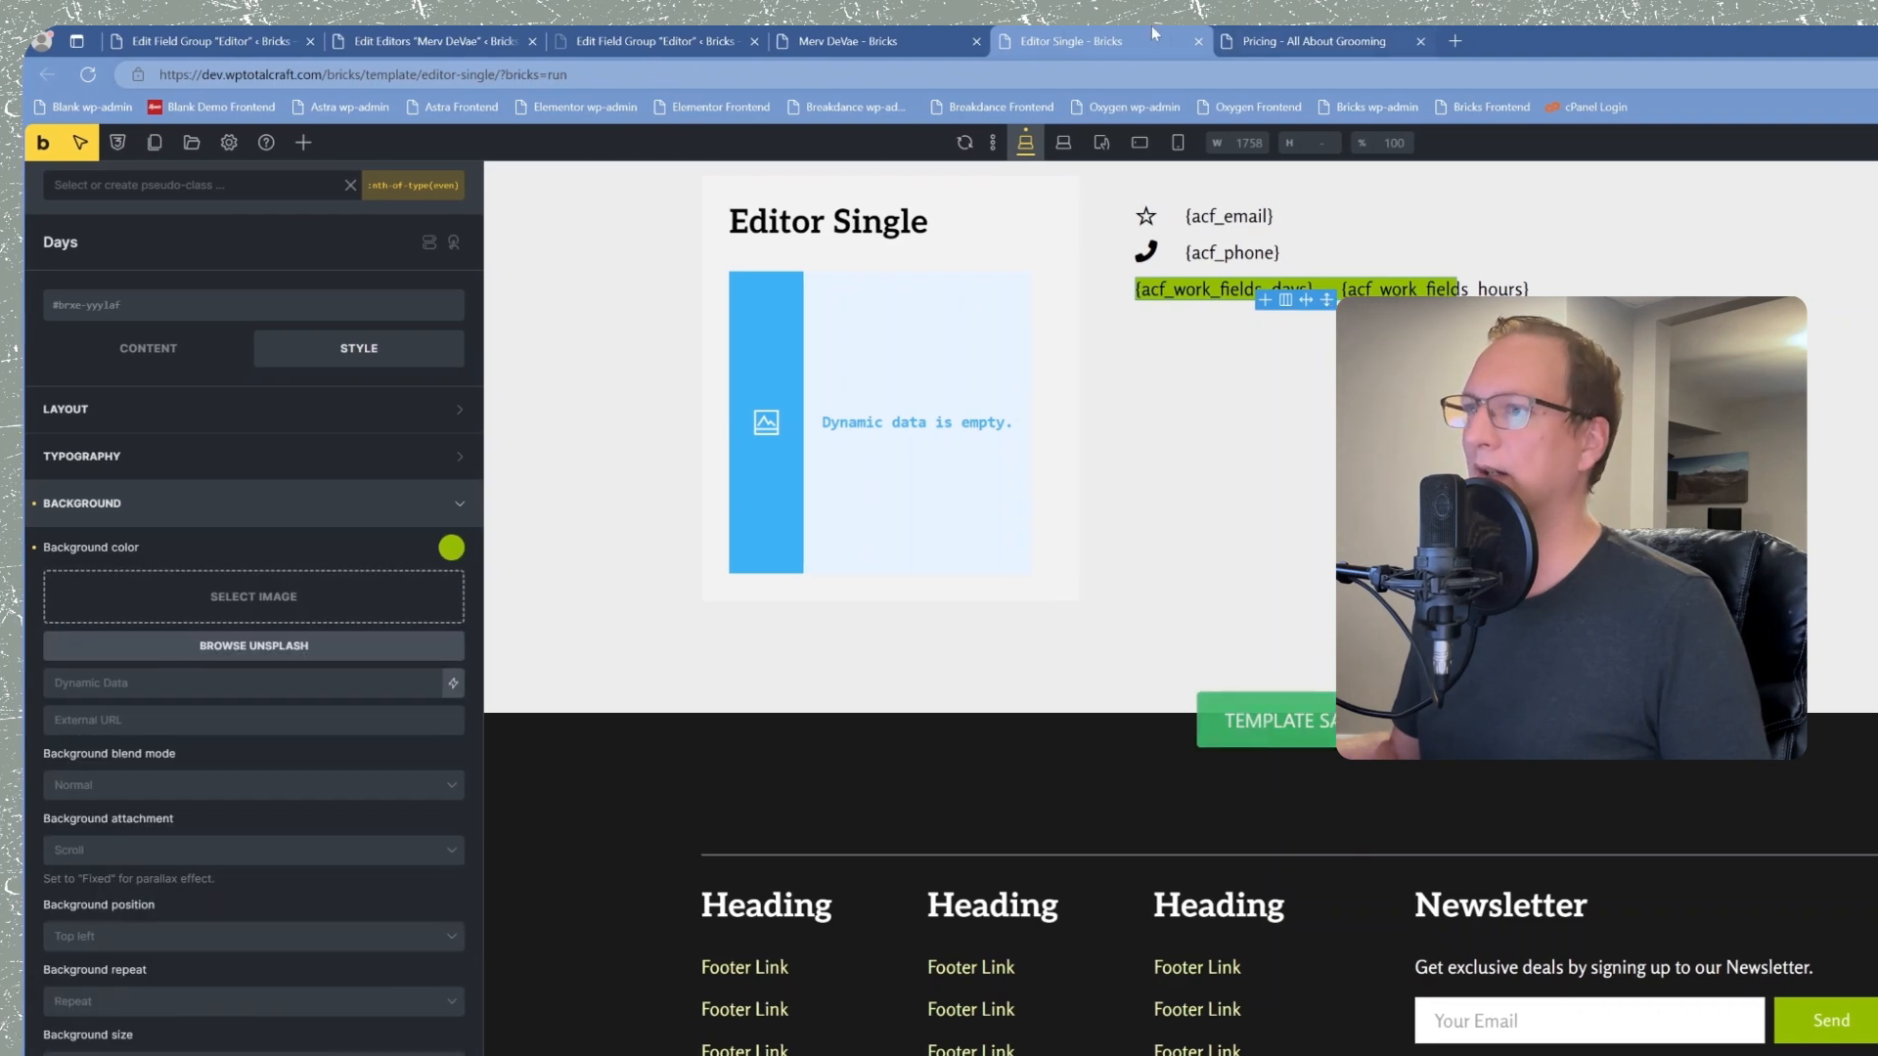
pyautogui.click(882, 41)
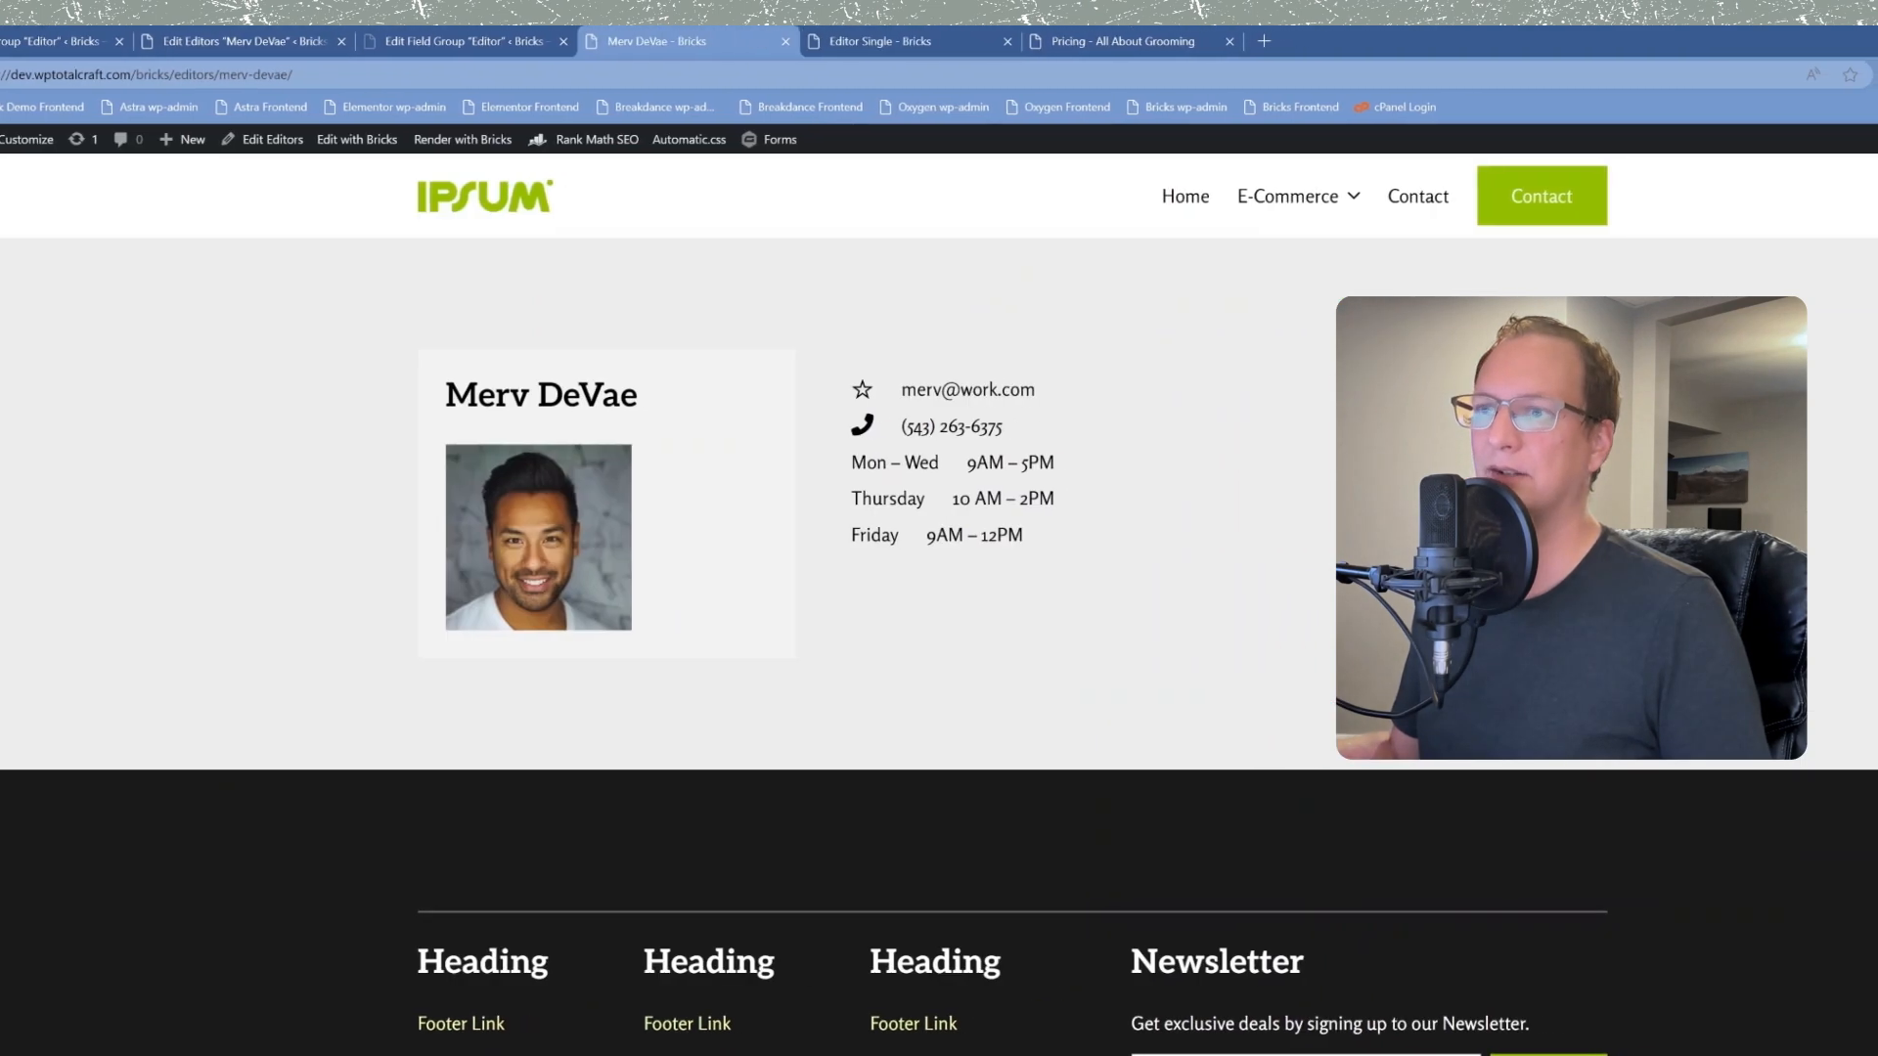
pyautogui.press('F5')
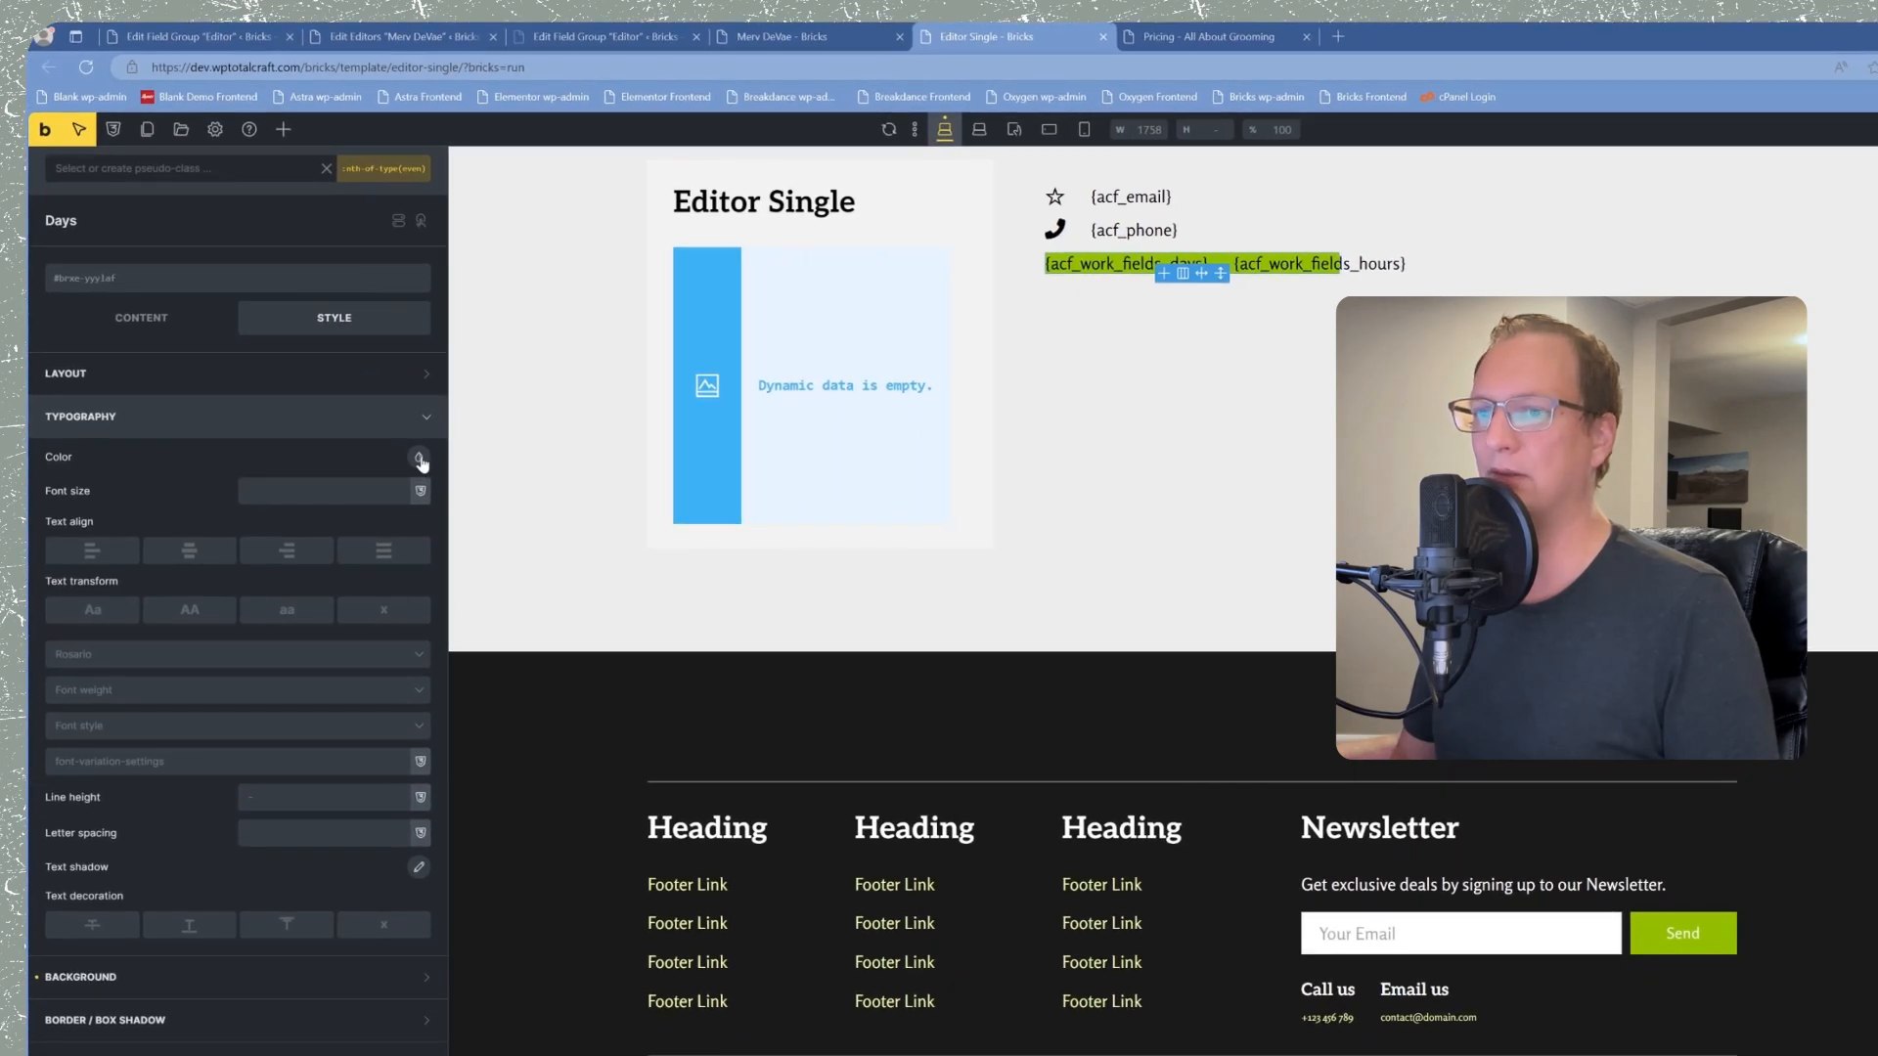
# Step: Set the typography color of even Days rows to white, save the template and reload the live editor page
pyautogui.click(420, 459)
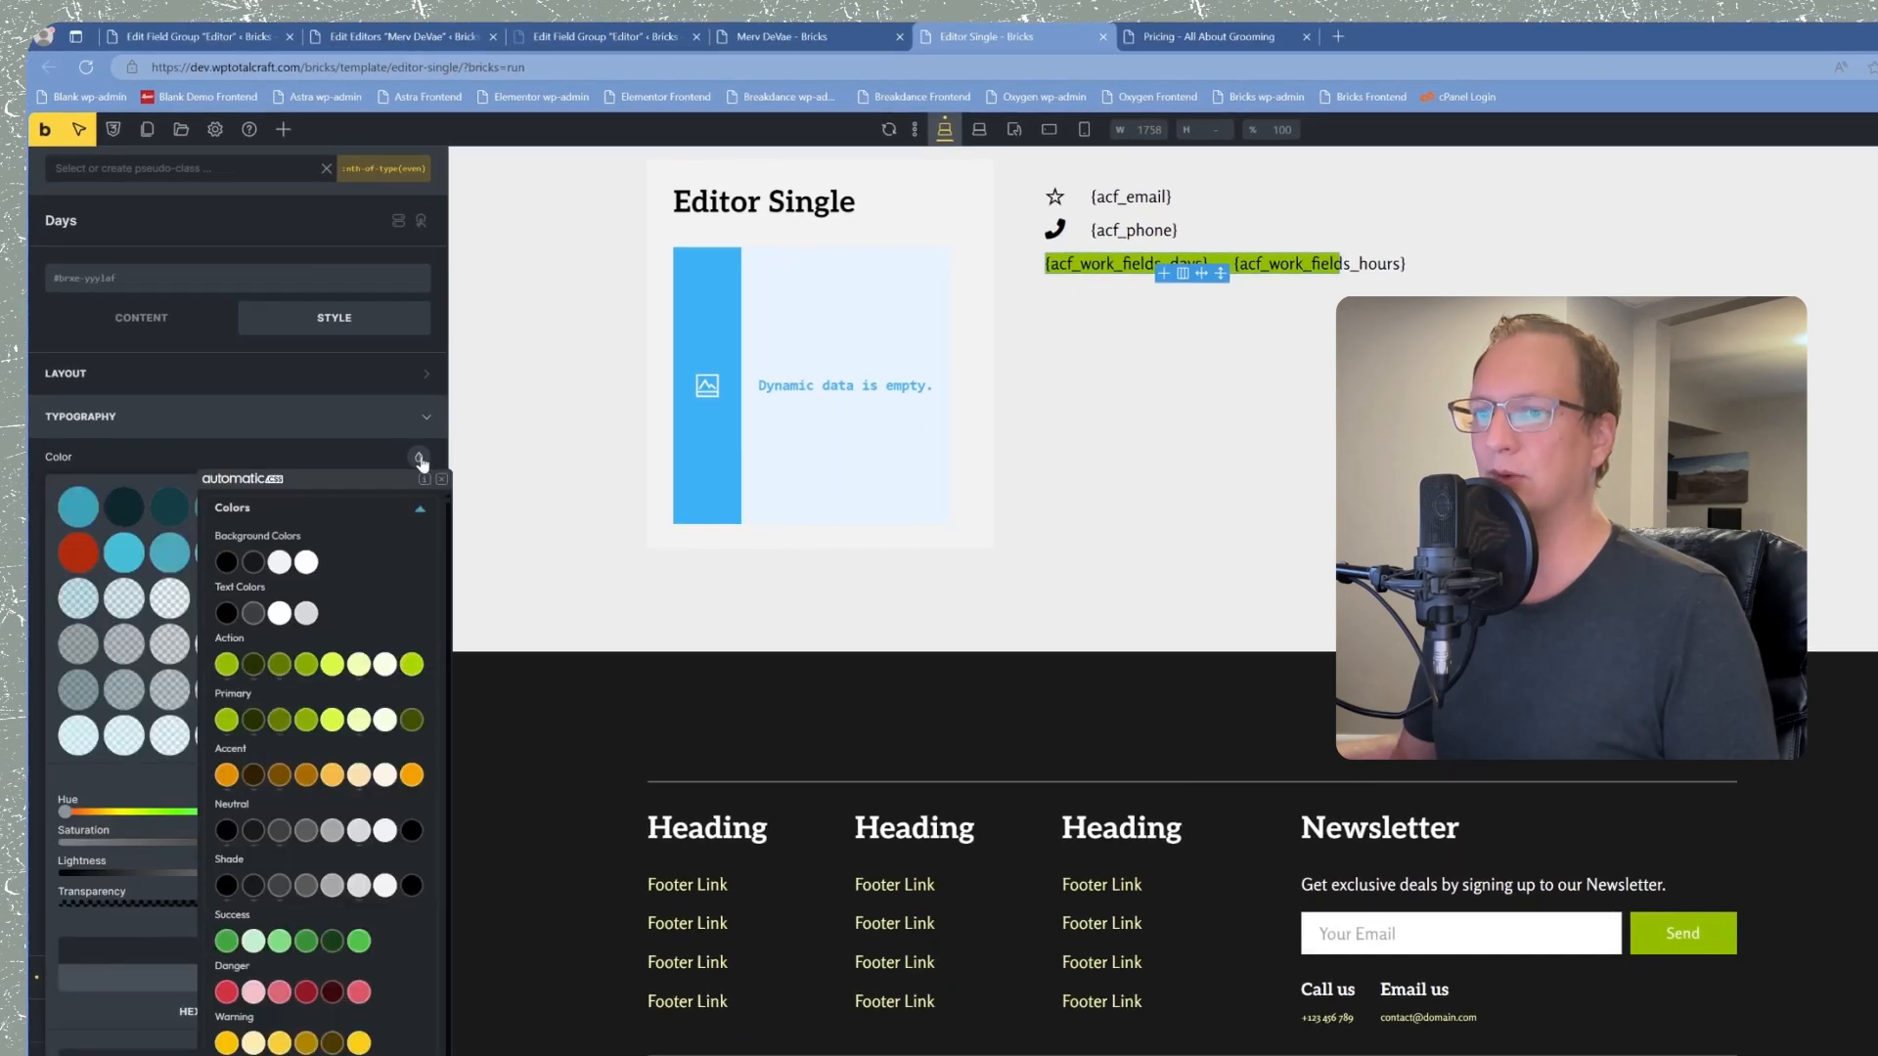
pyautogui.click(279, 612)
pyautogui.click(279, 613)
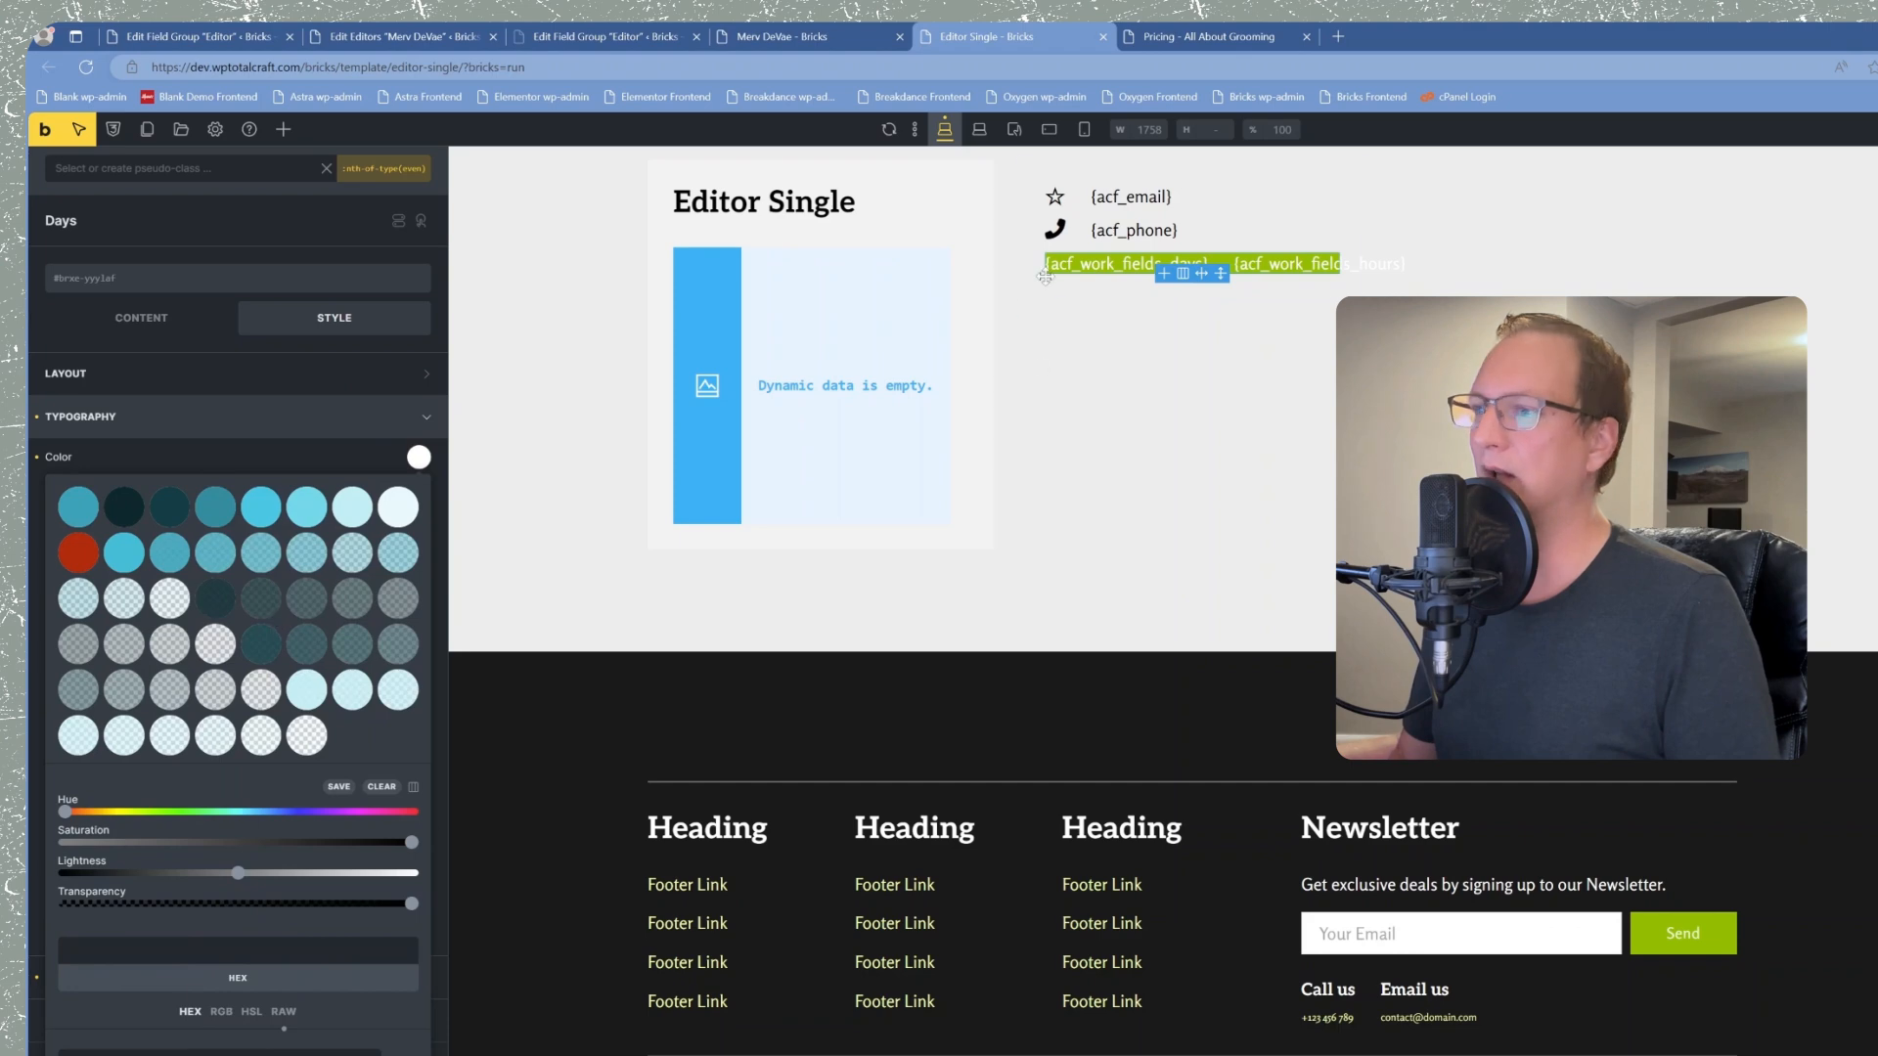
pyautogui.hotkey('ctrl', 's')
pyautogui.click(782, 36)
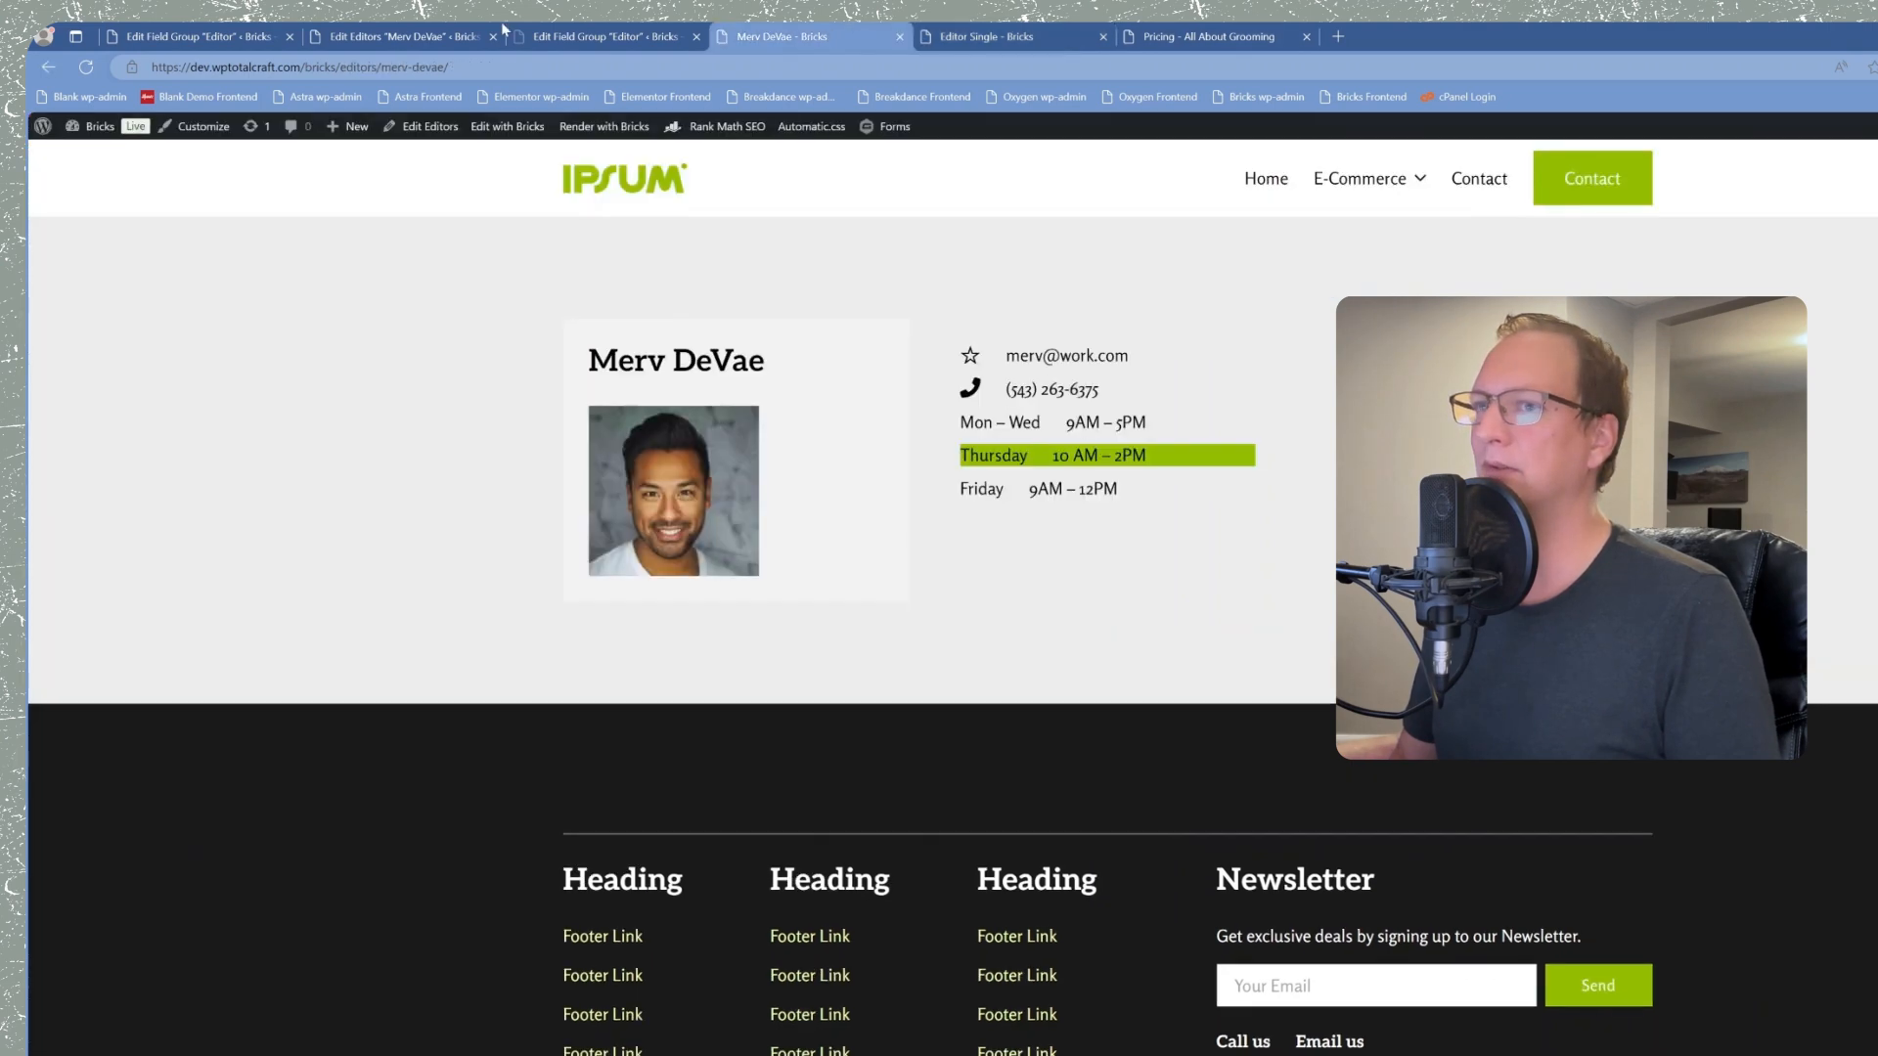
pyautogui.click(86, 68)
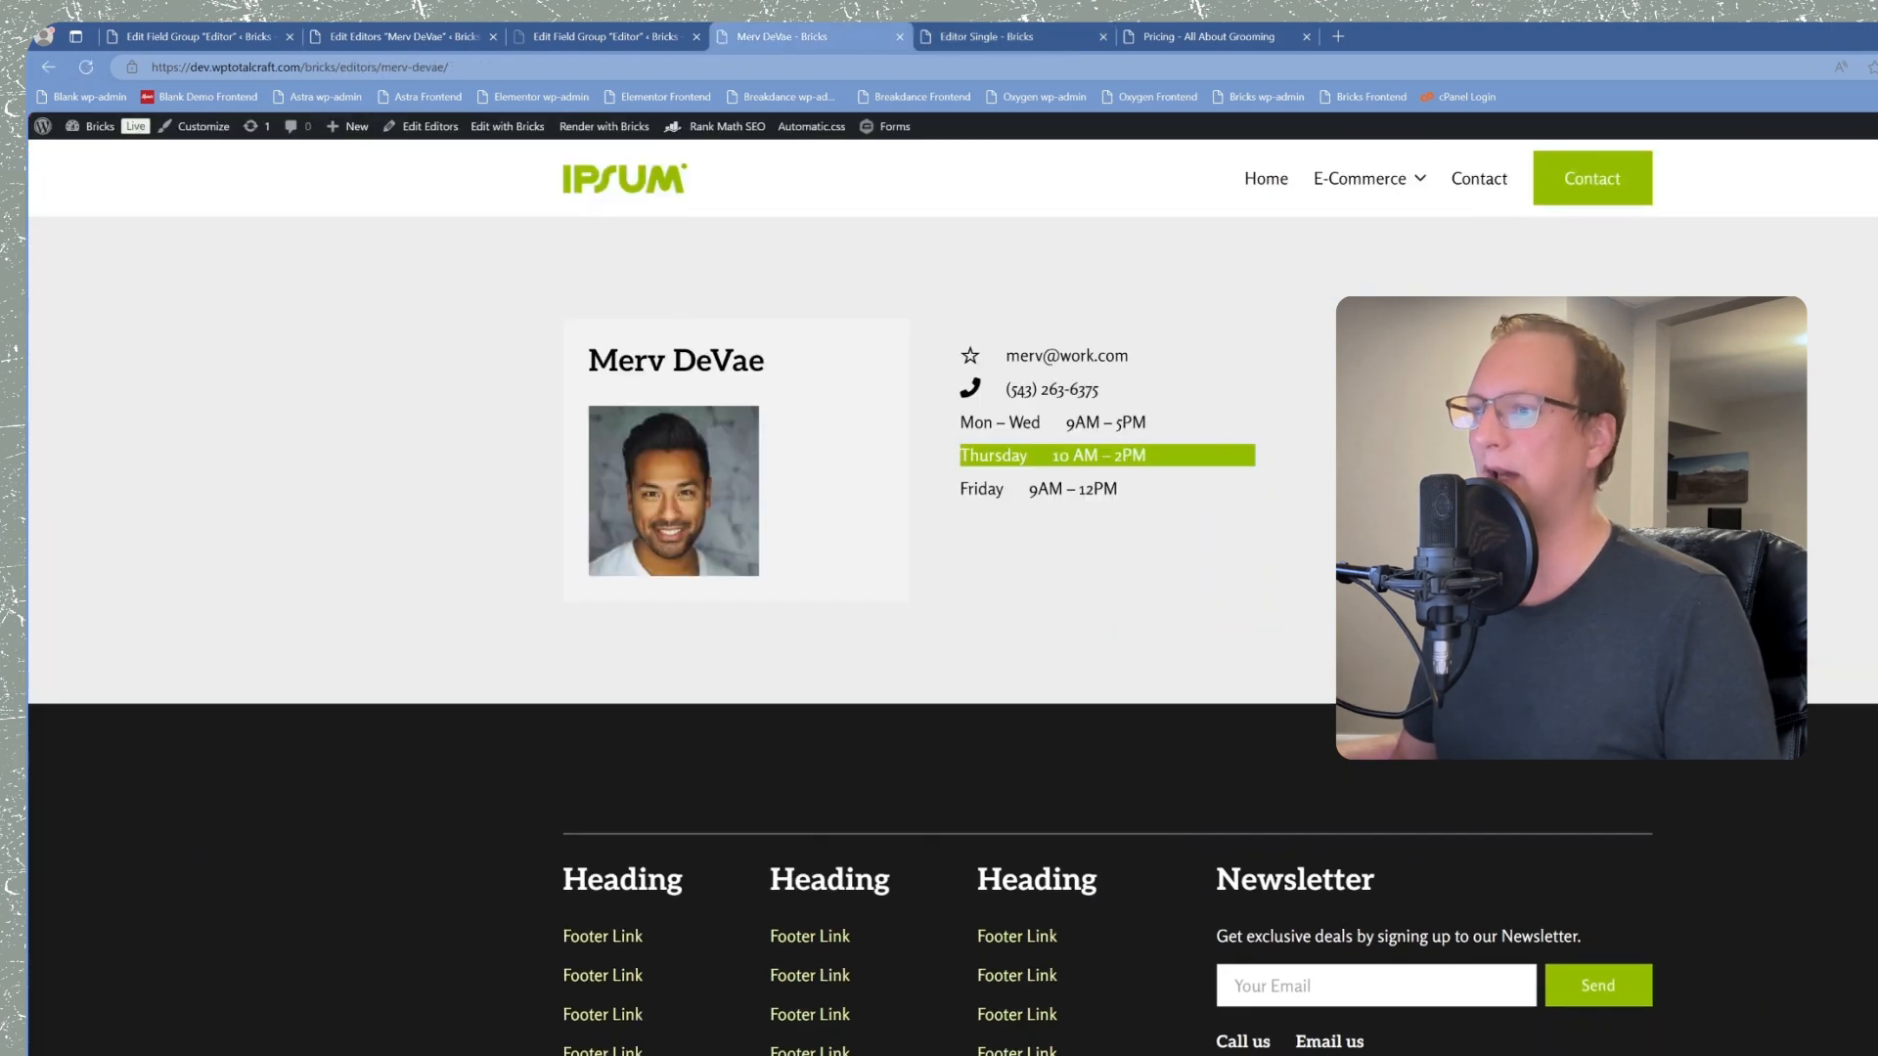
# Step: Return to the Editor Single template and leave the :nth-of-type(even) state of the Days block
pyautogui.click(986, 37)
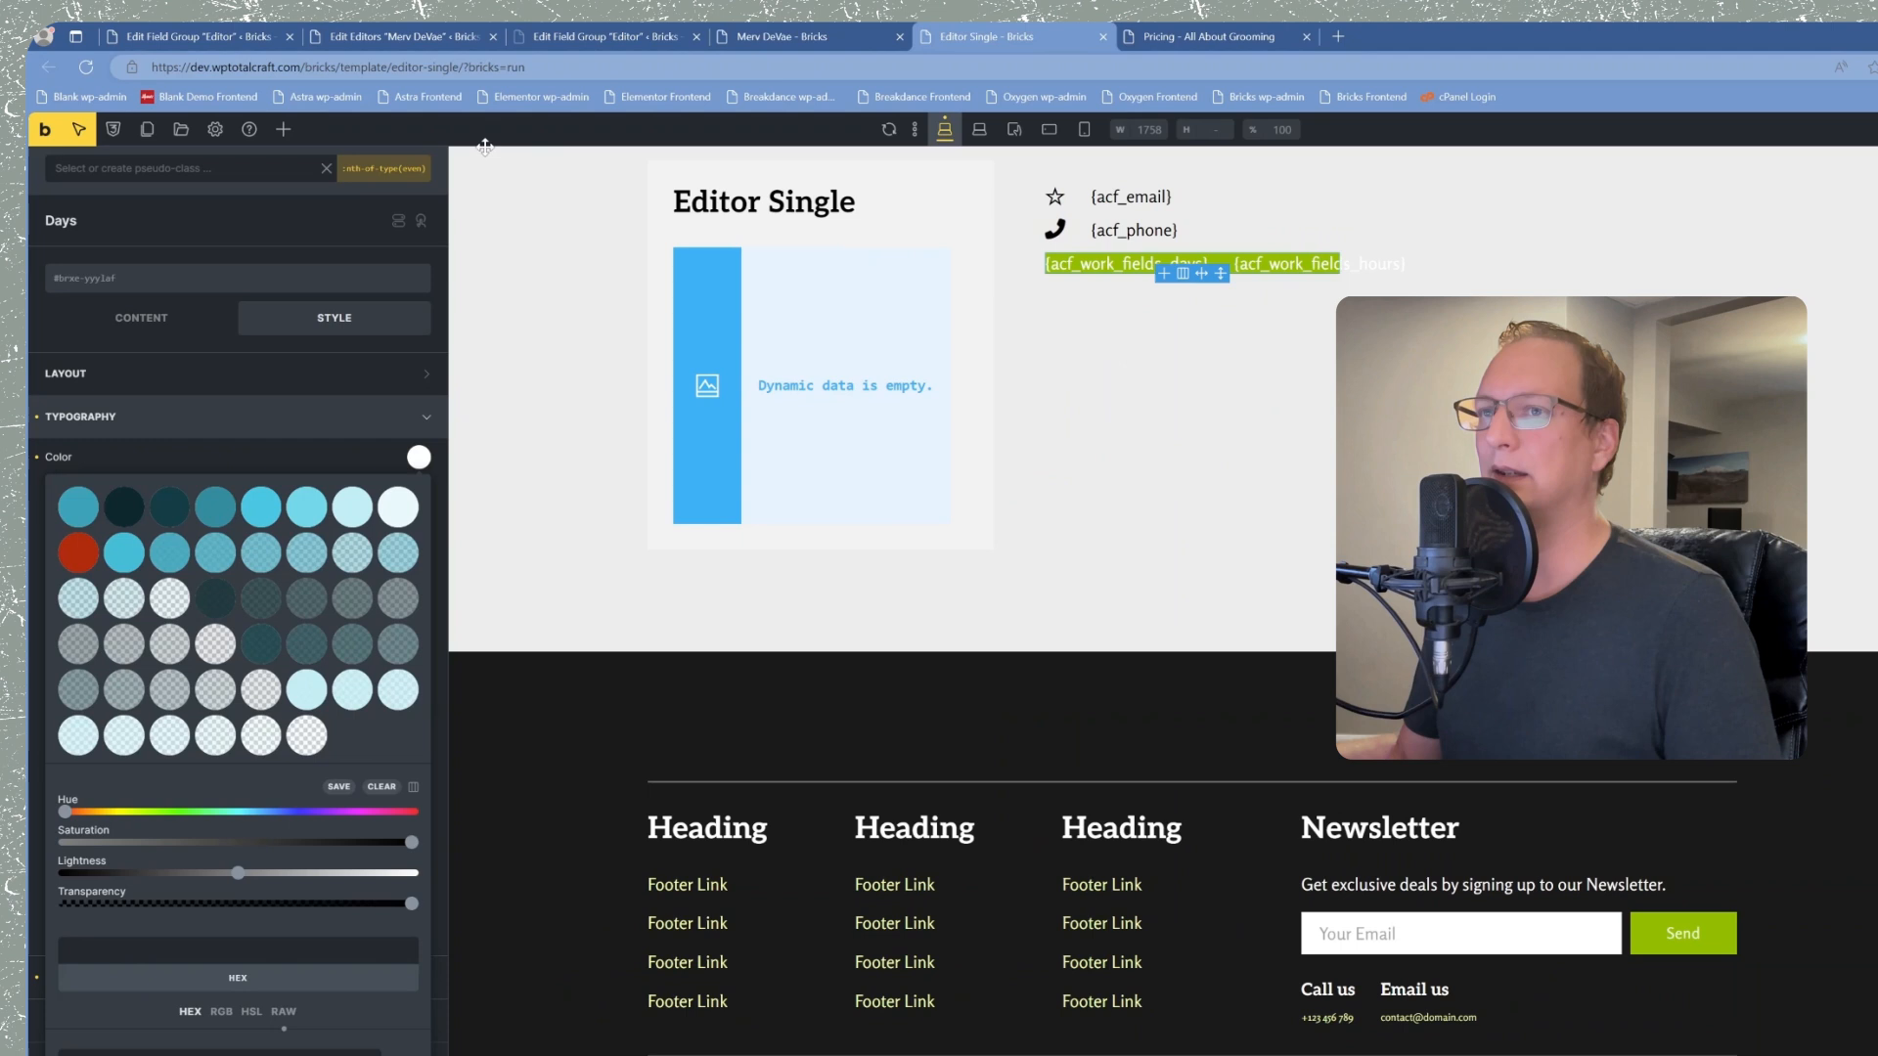
pyautogui.click(327, 172)
pyautogui.click(193, 323)
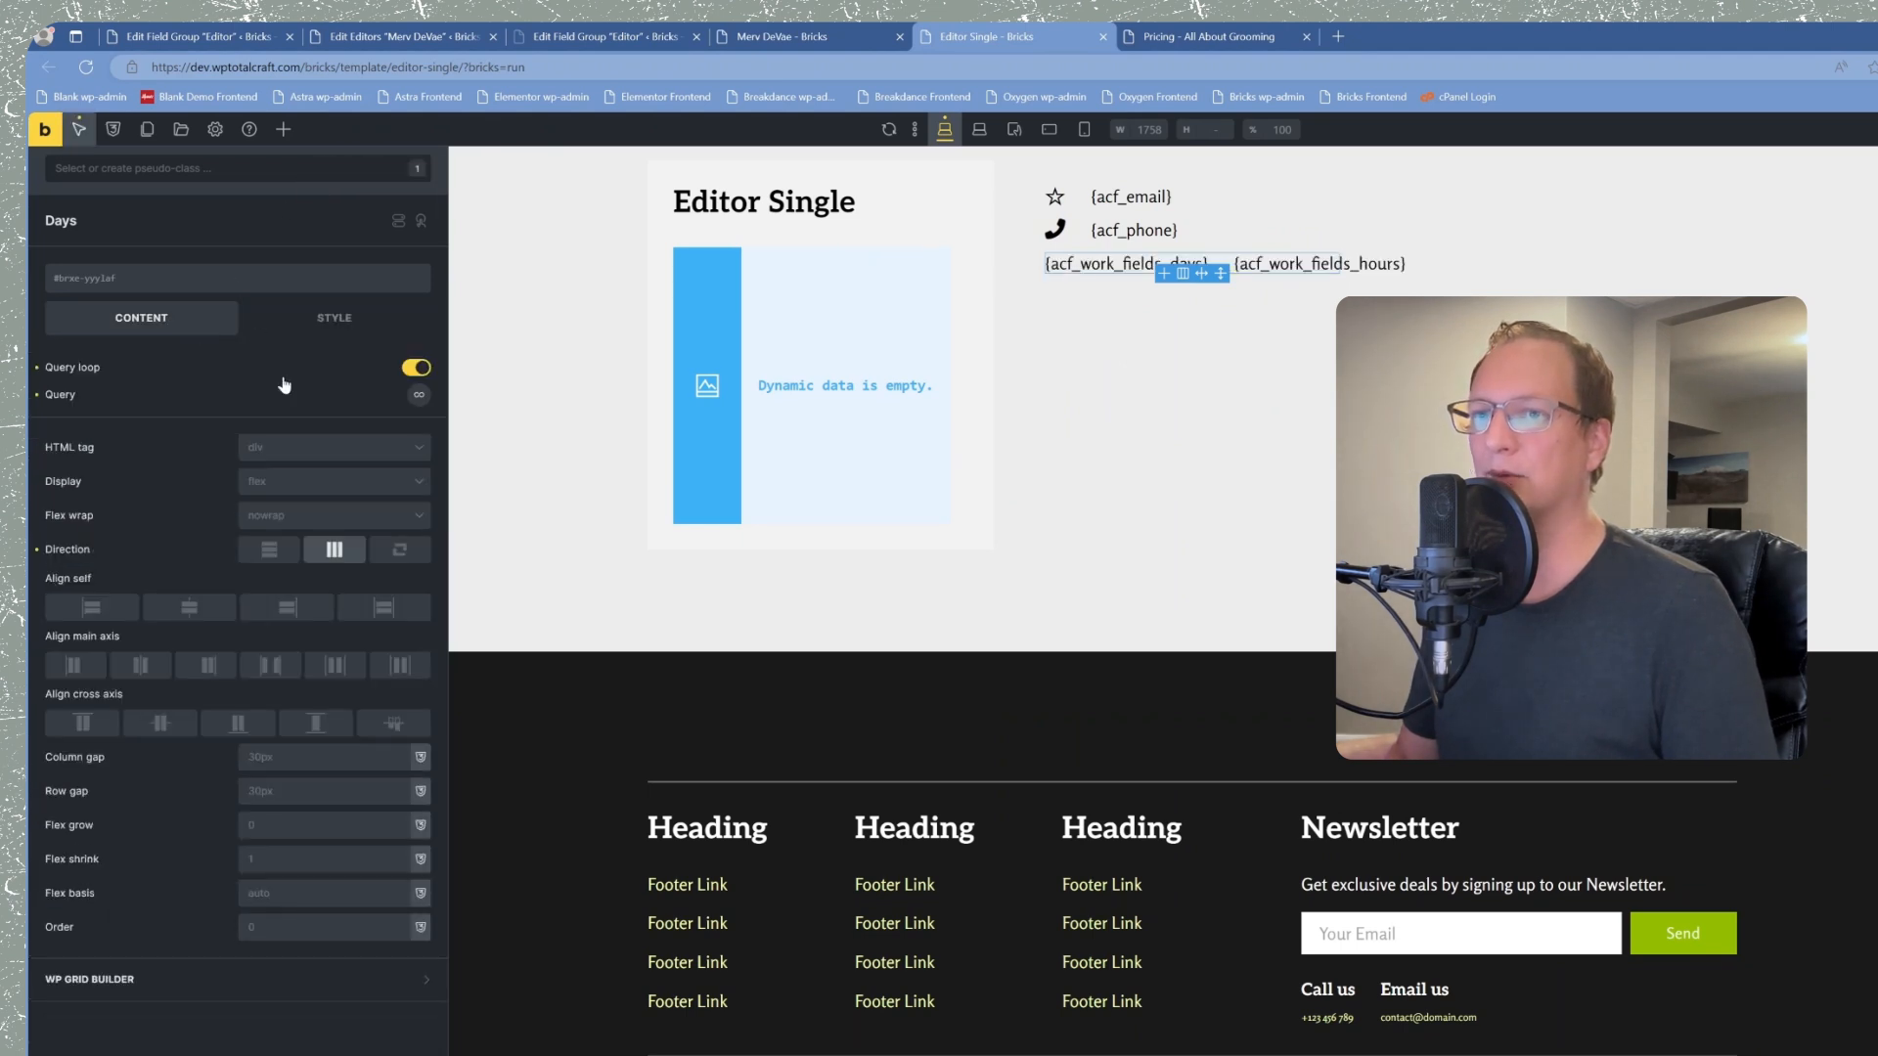
pyautogui.write('paddi')
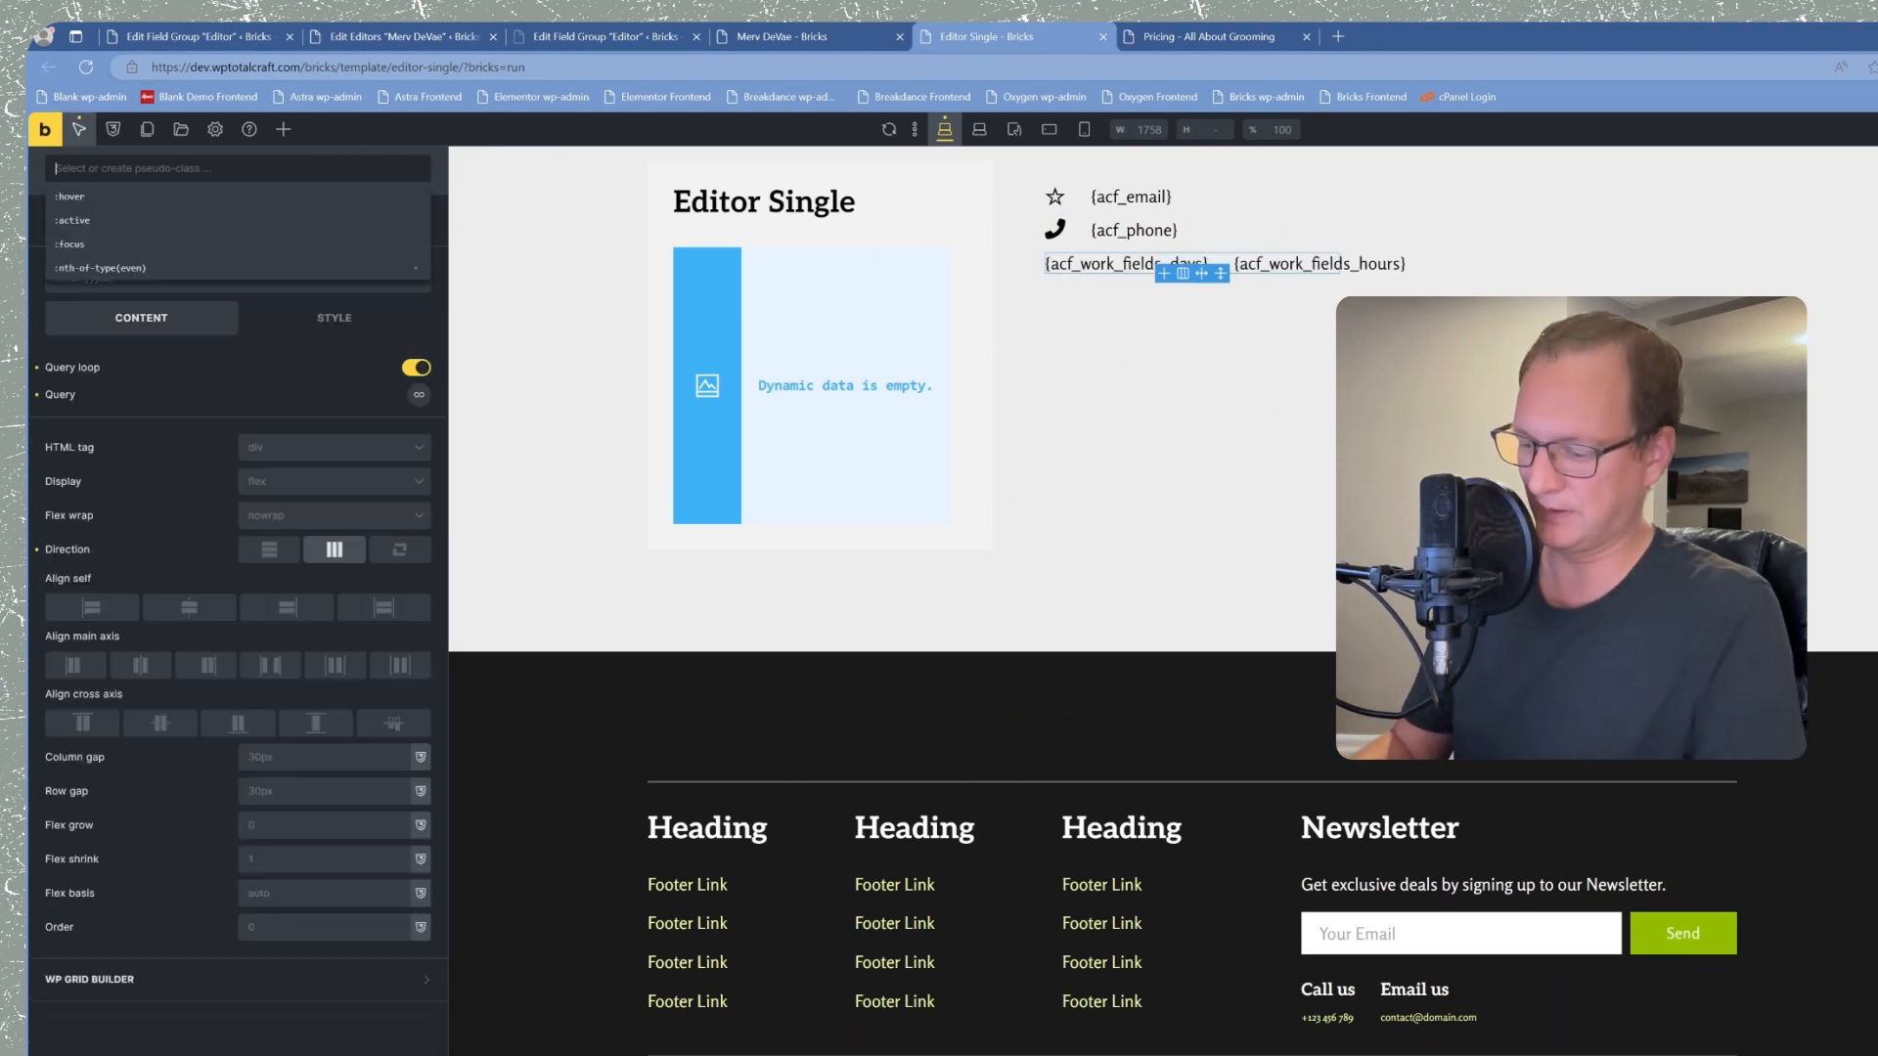
pyautogui.press('BackSpace')
pyautogui.press('BackSpace')
pyautogui.press('BackSpace')
pyautogui.press('BackSpace')
pyautogui.press('BackSpace')
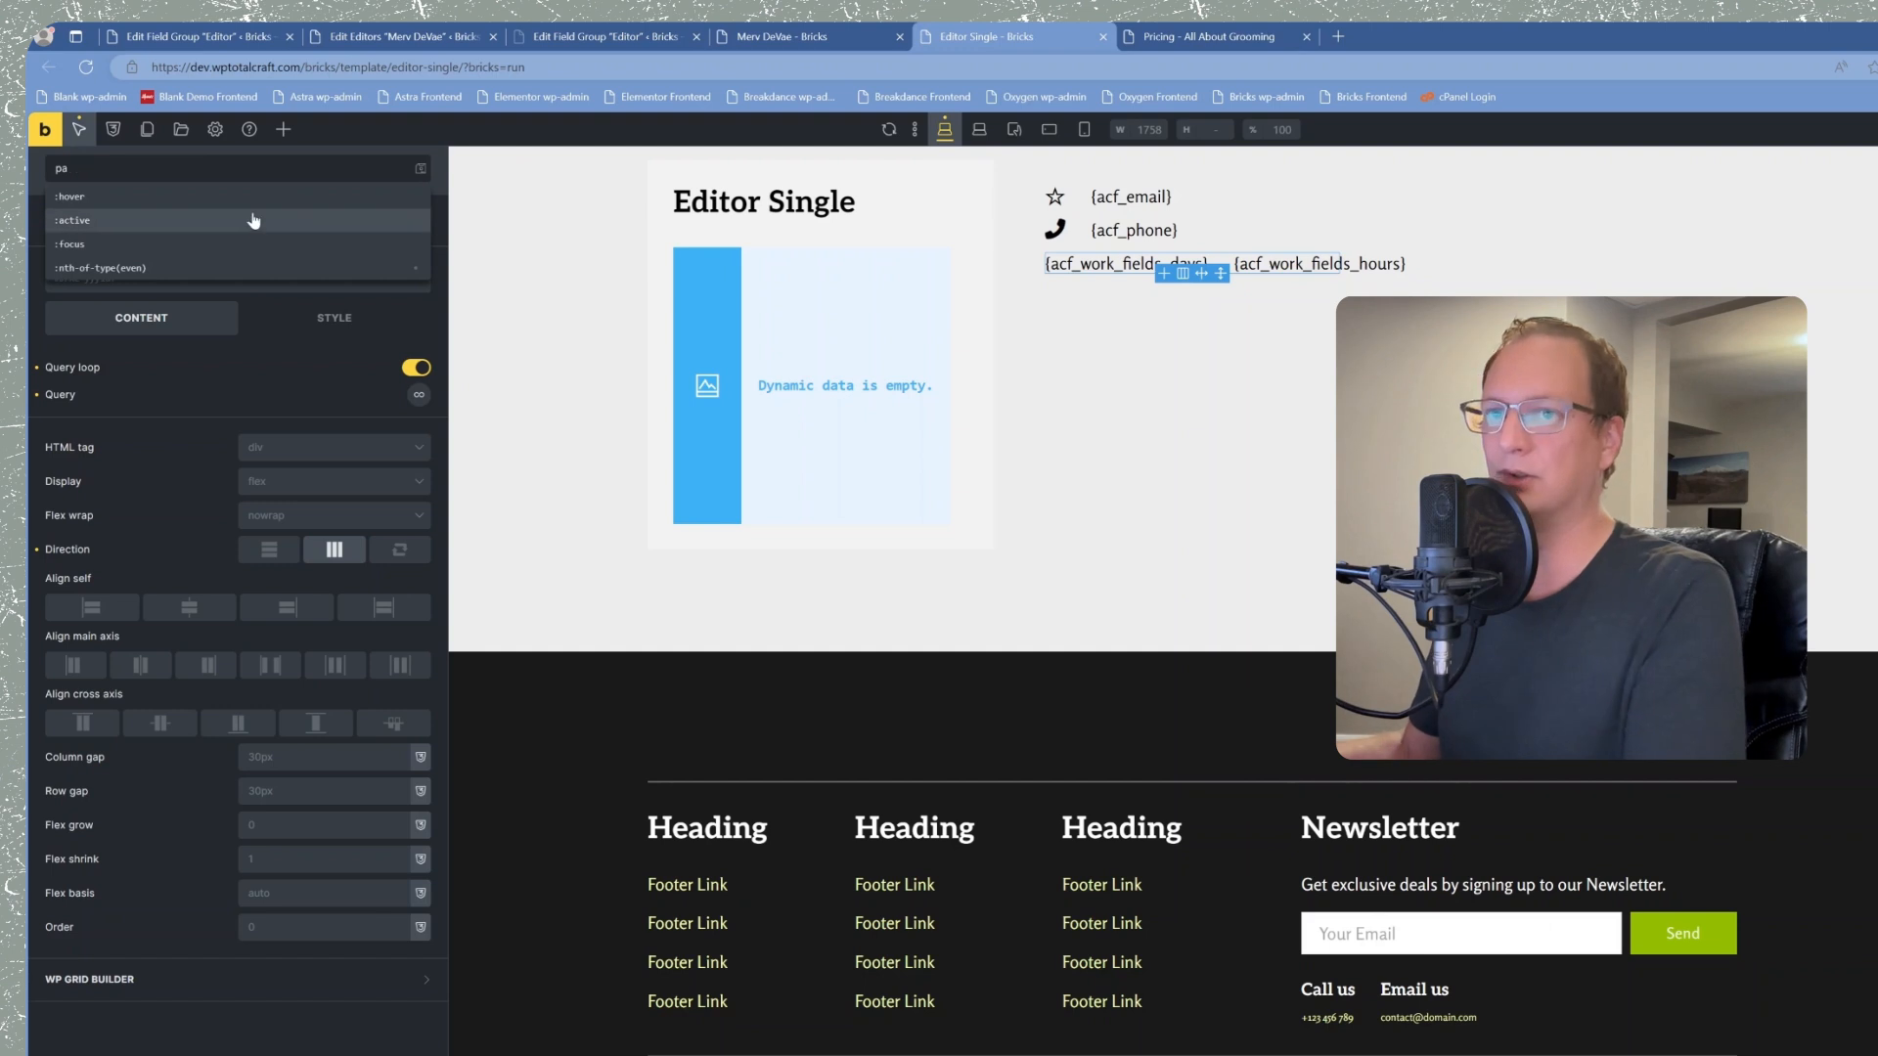
pyautogui.press('Escape')
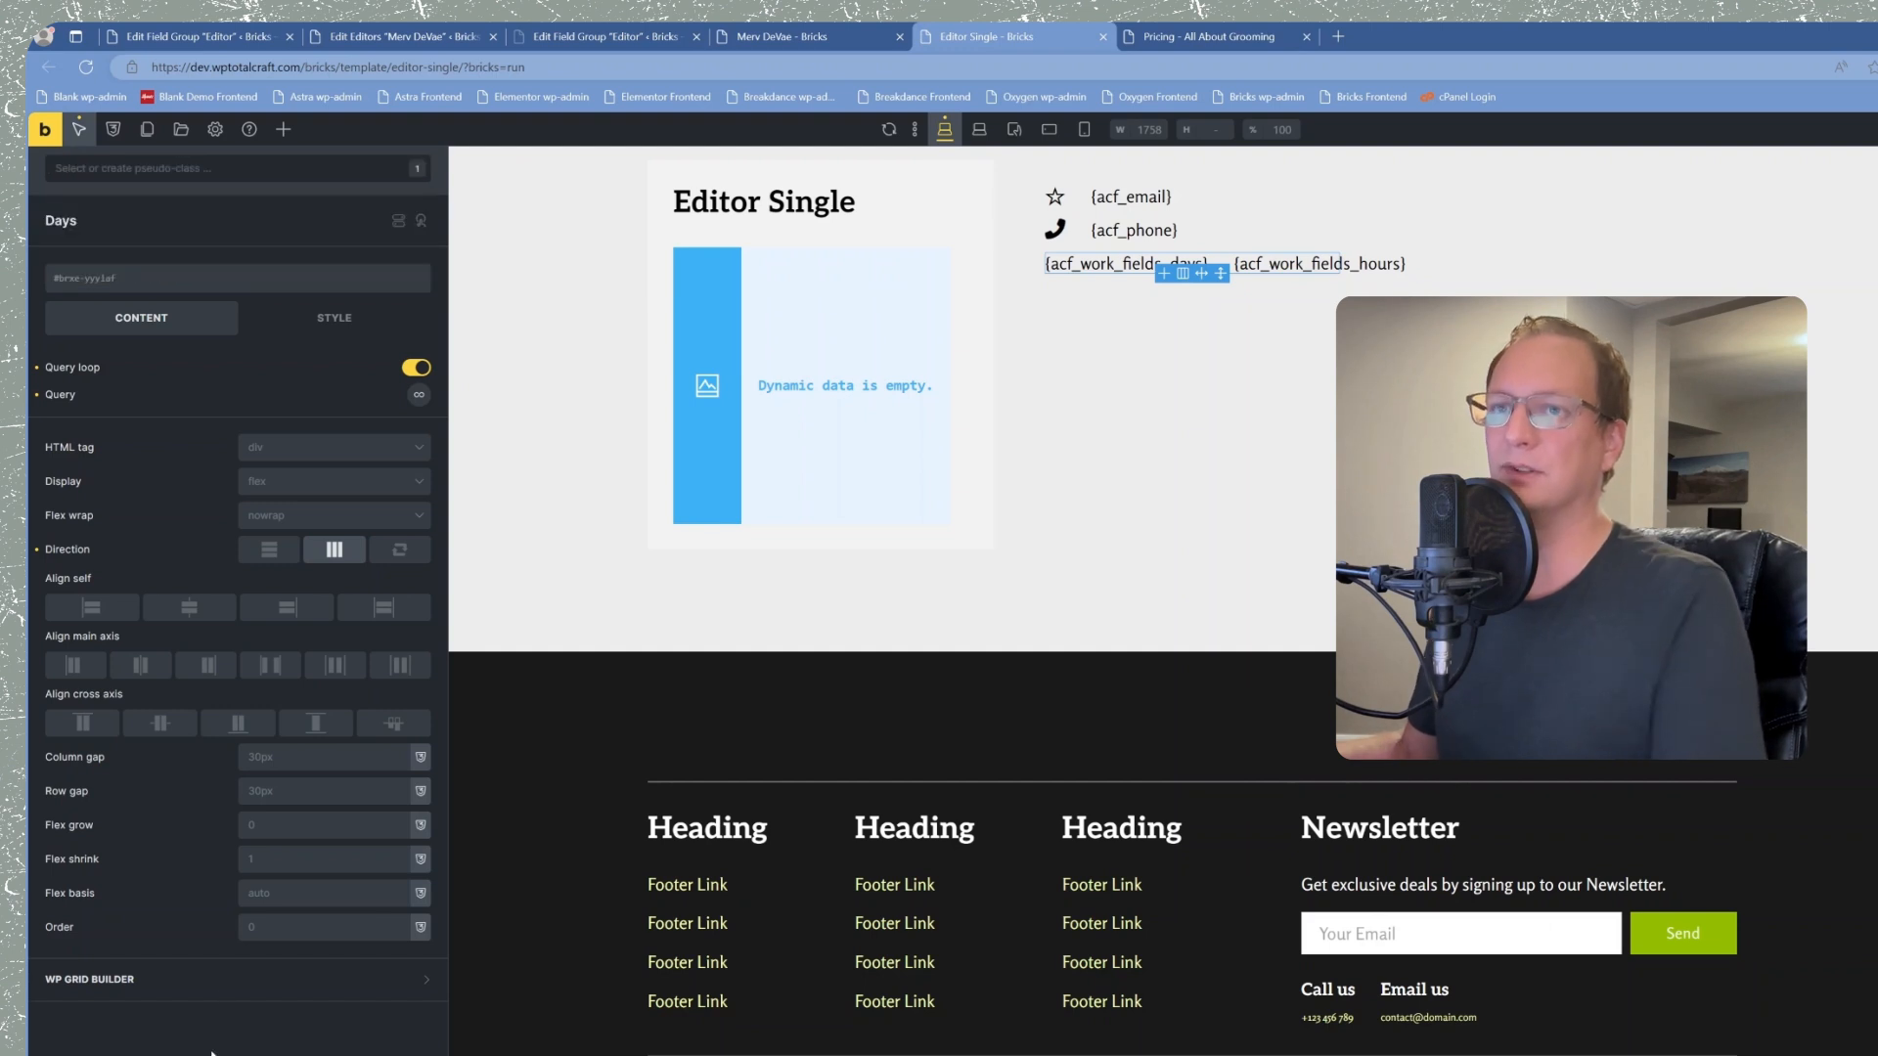
# Step: Add the class padding--xs to the Days block and check the rows on the live editor page
pyautogui.click(175, 283)
pyautogui.write('padding')
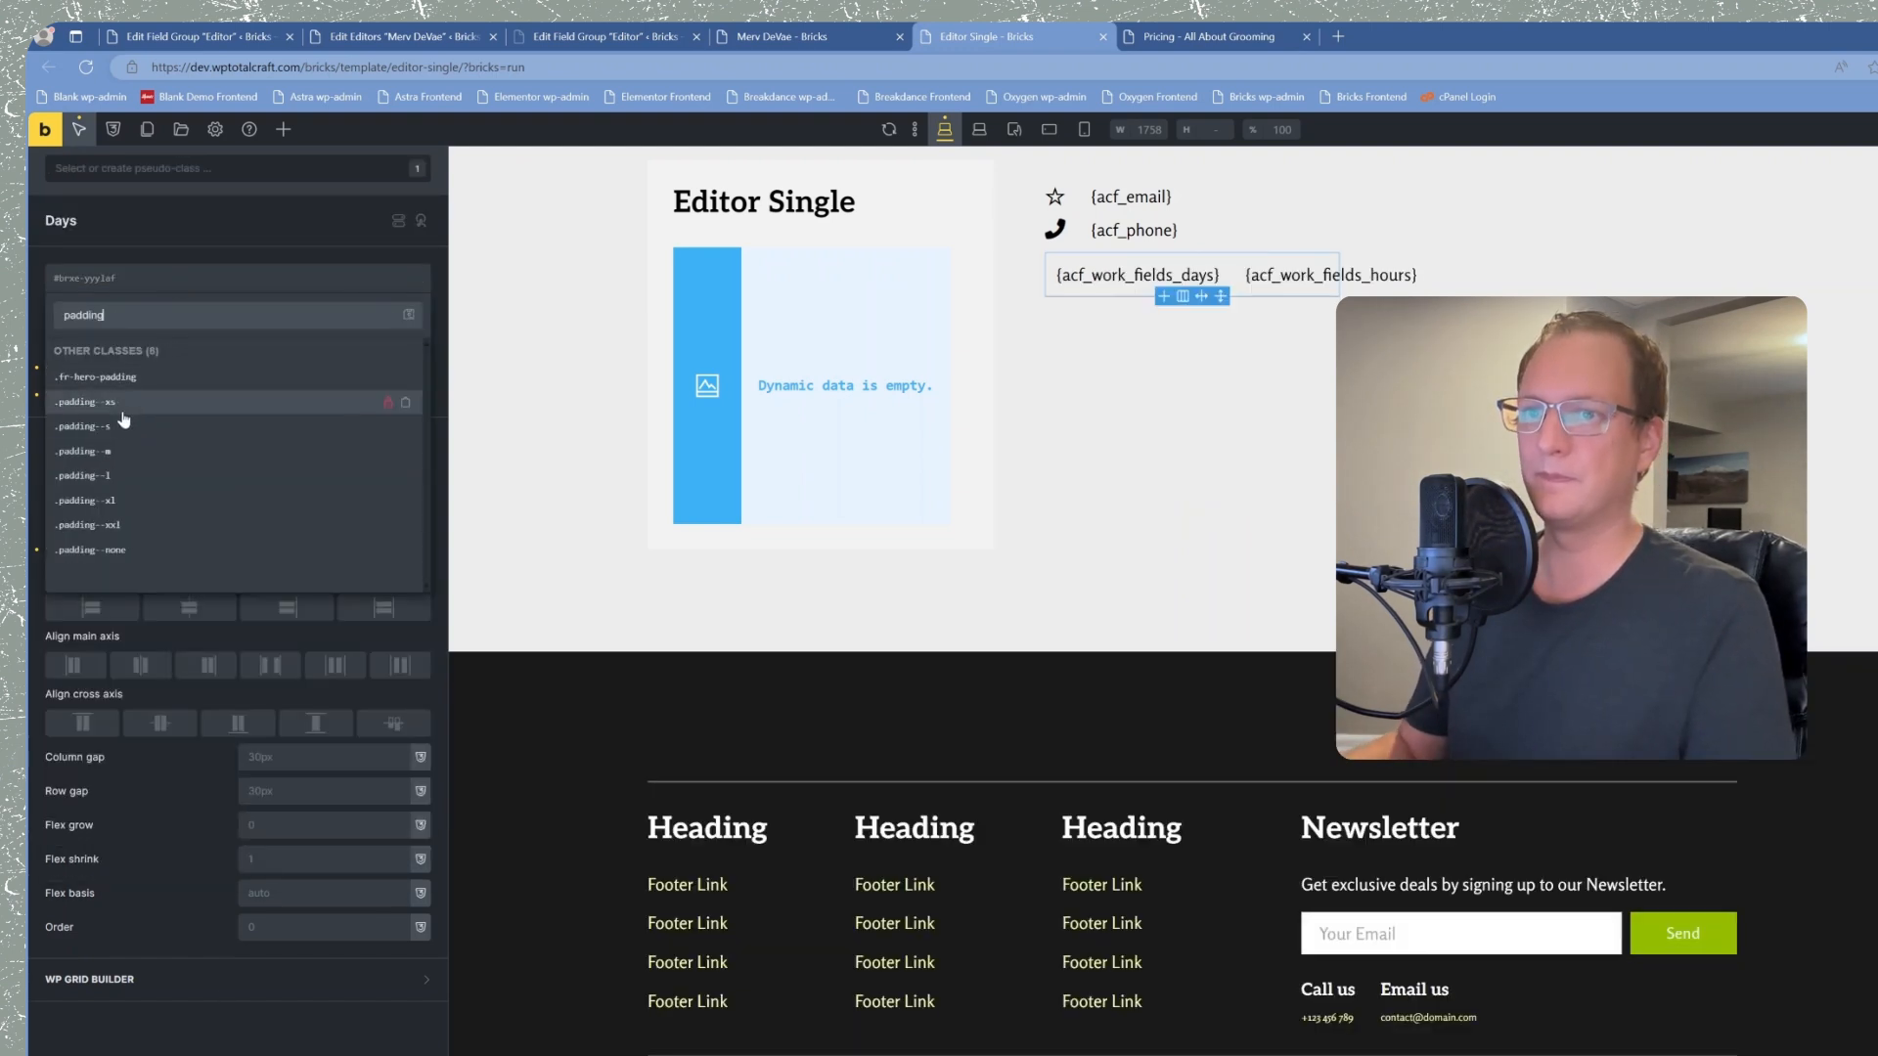
pyautogui.click(121, 404)
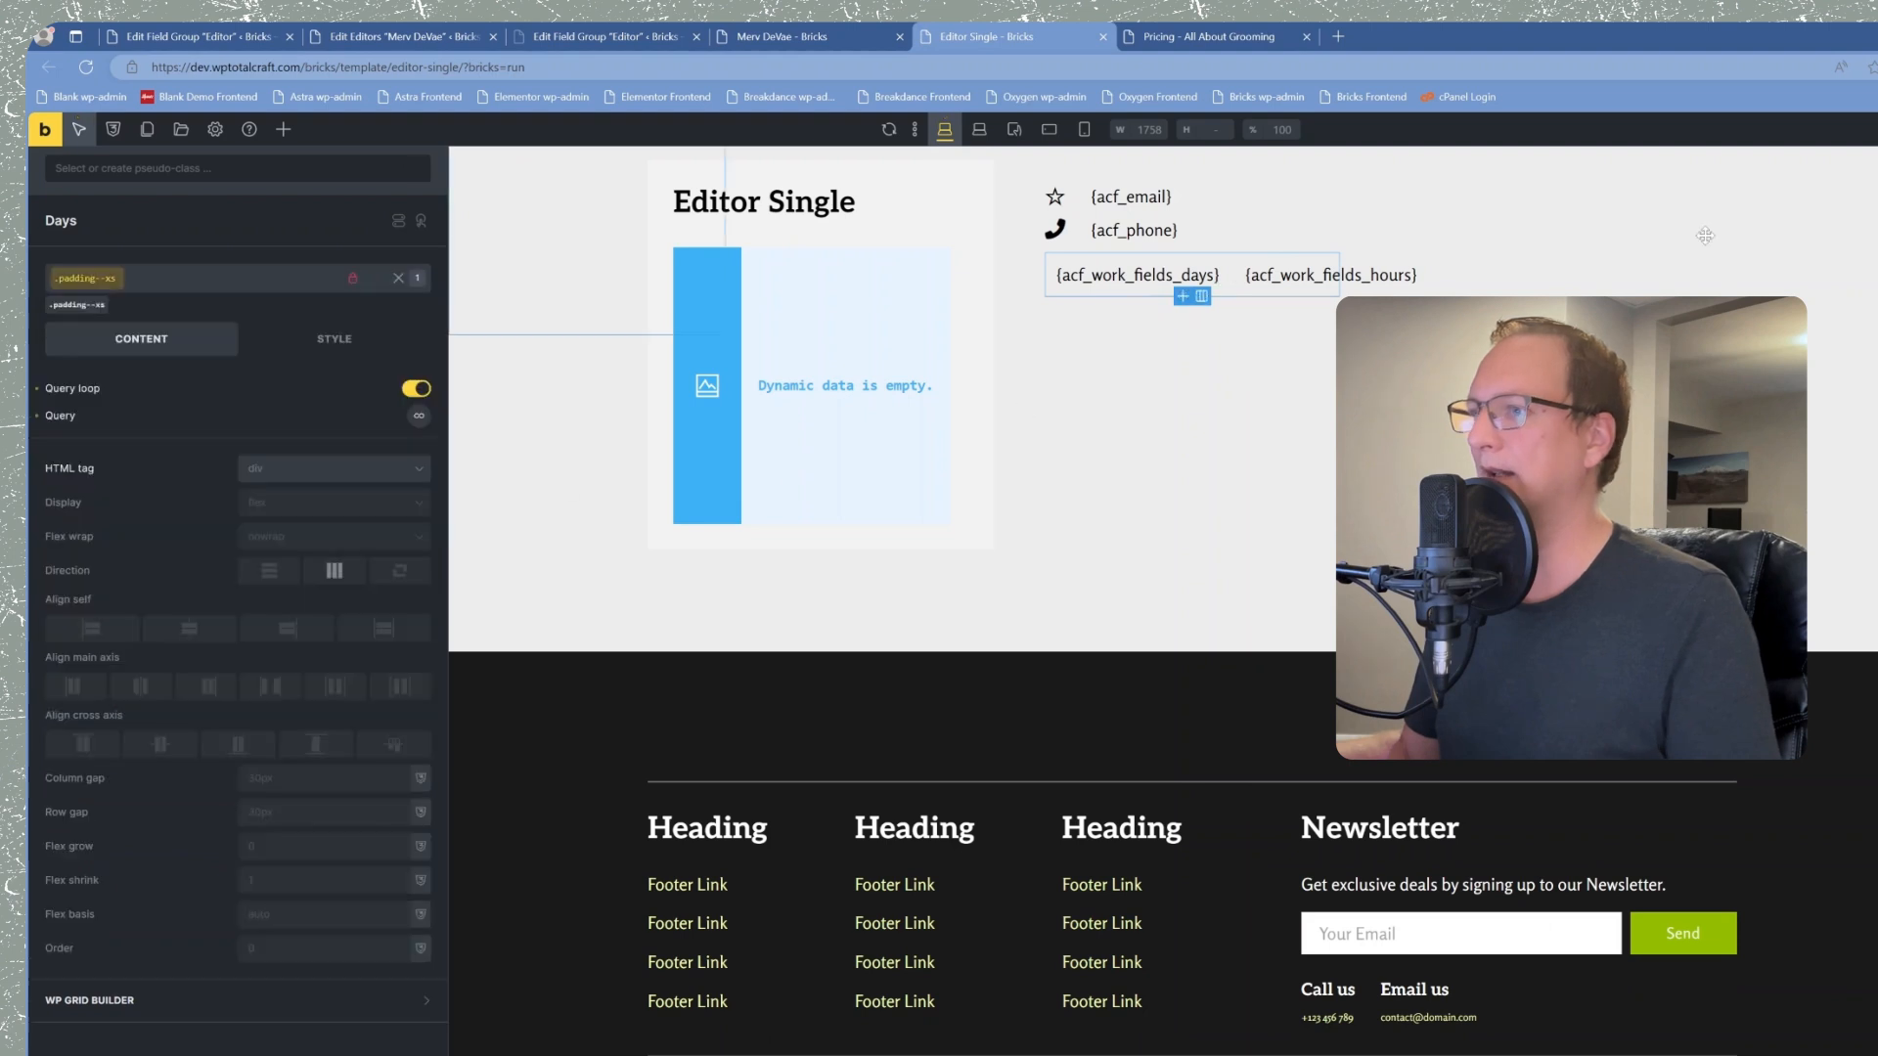
pyautogui.click(772, 37)
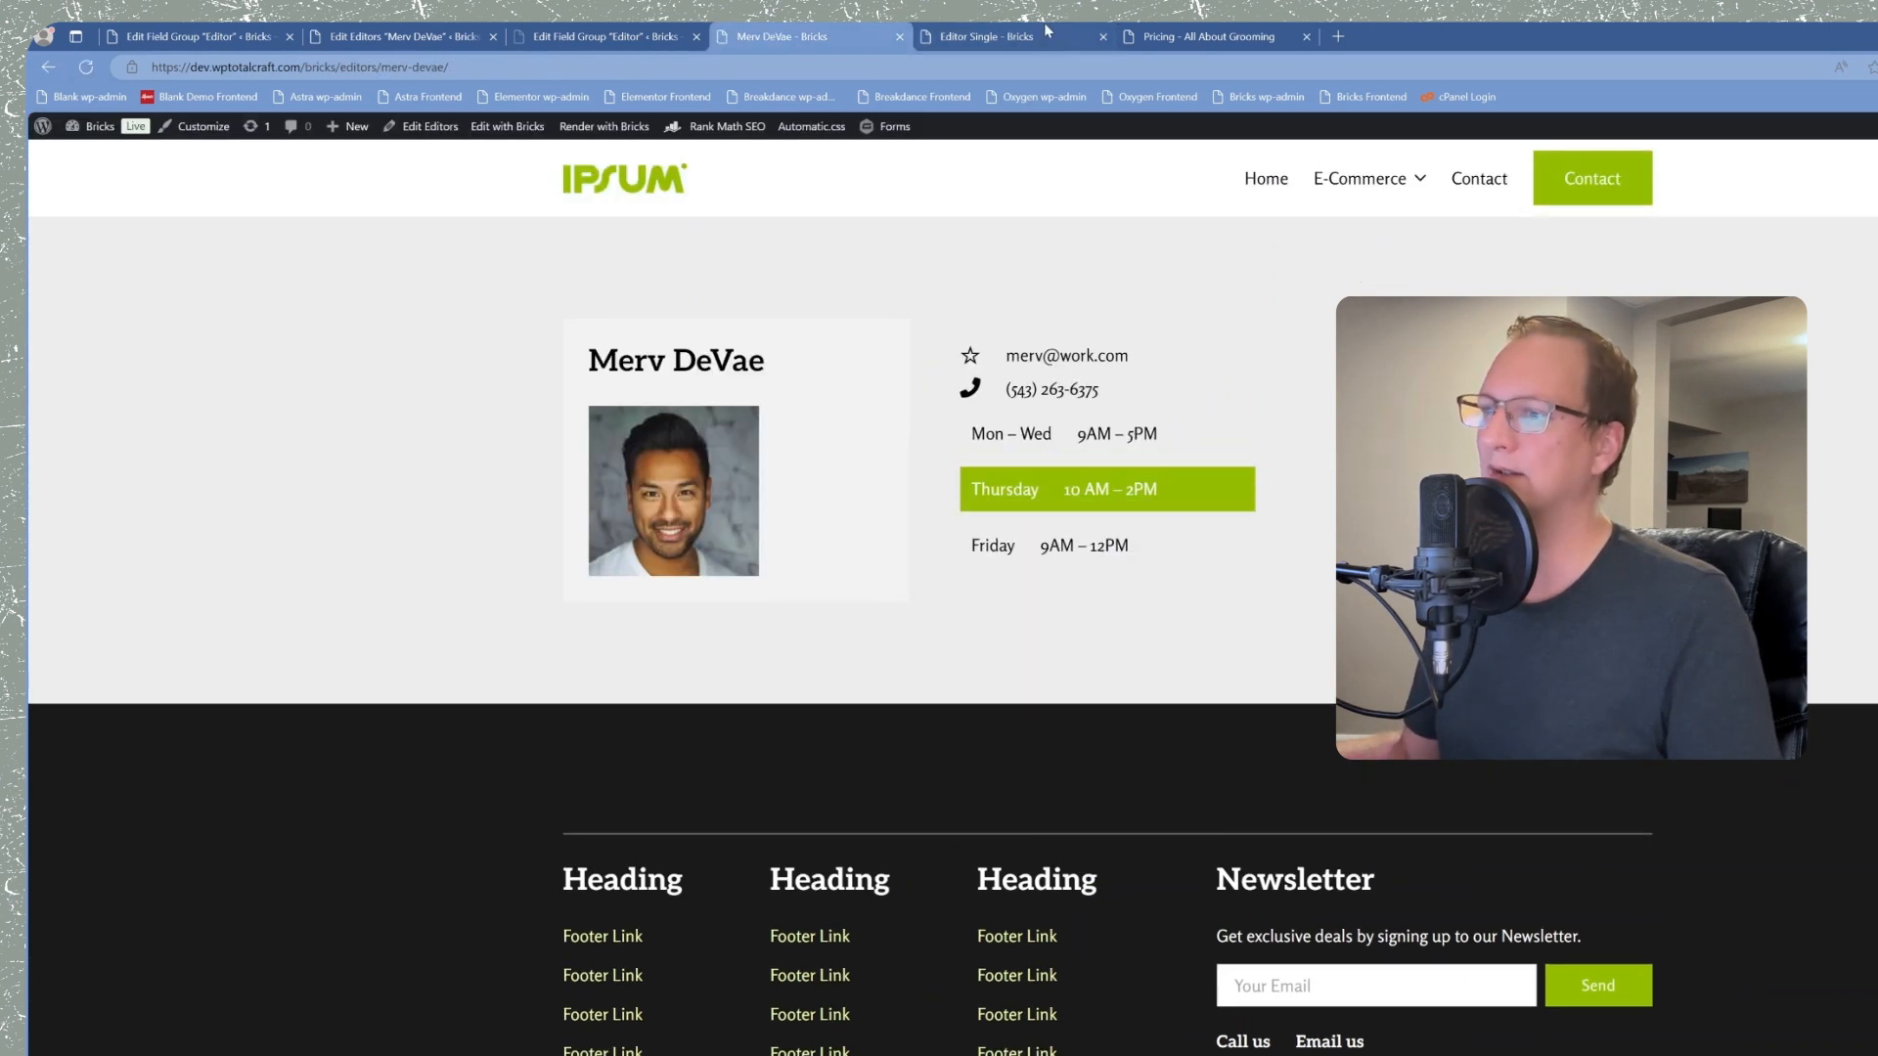
pyautogui.moveTo(1085, 434); pyautogui.dragTo(1161, 436)
pyautogui.click(1220, 549)
pyautogui.doubleClick(987, 433)
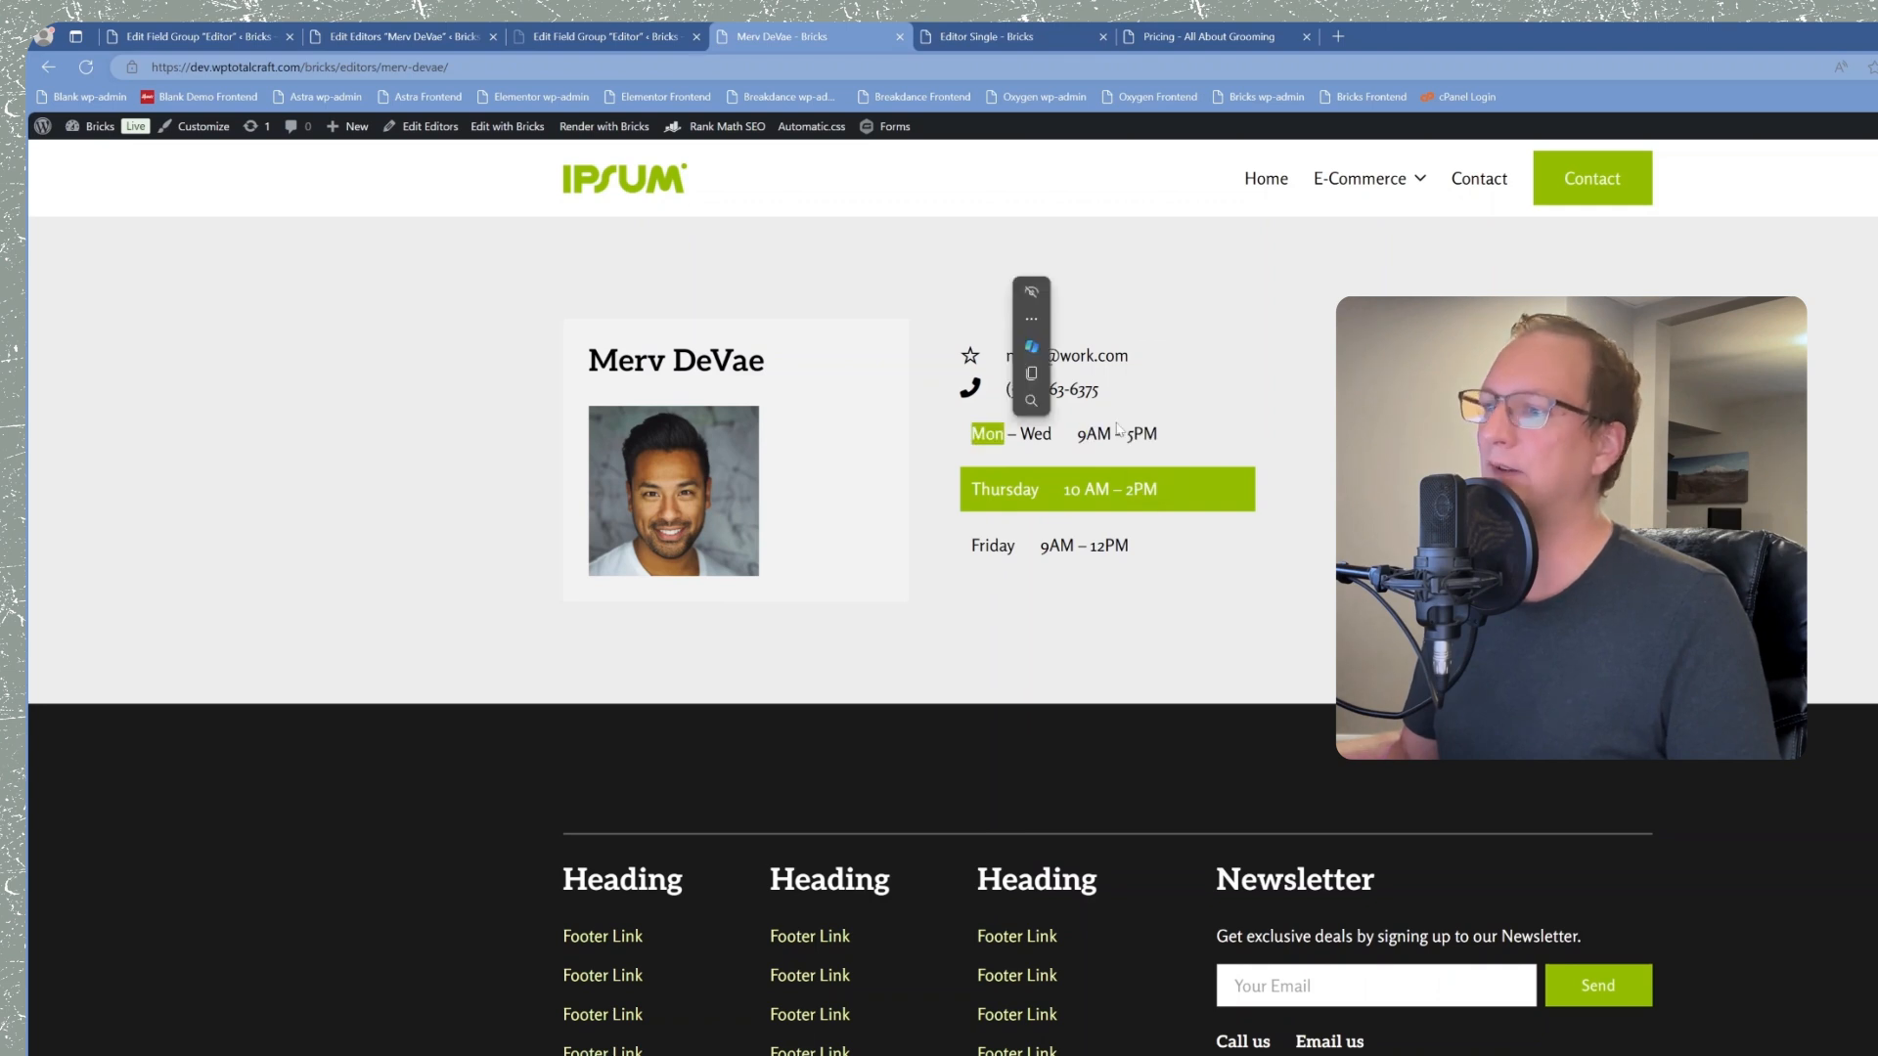
pyautogui.moveTo(1095, 434); pyautogui.dragTo(1158, 435)
pyautogui.click(1369, 470)
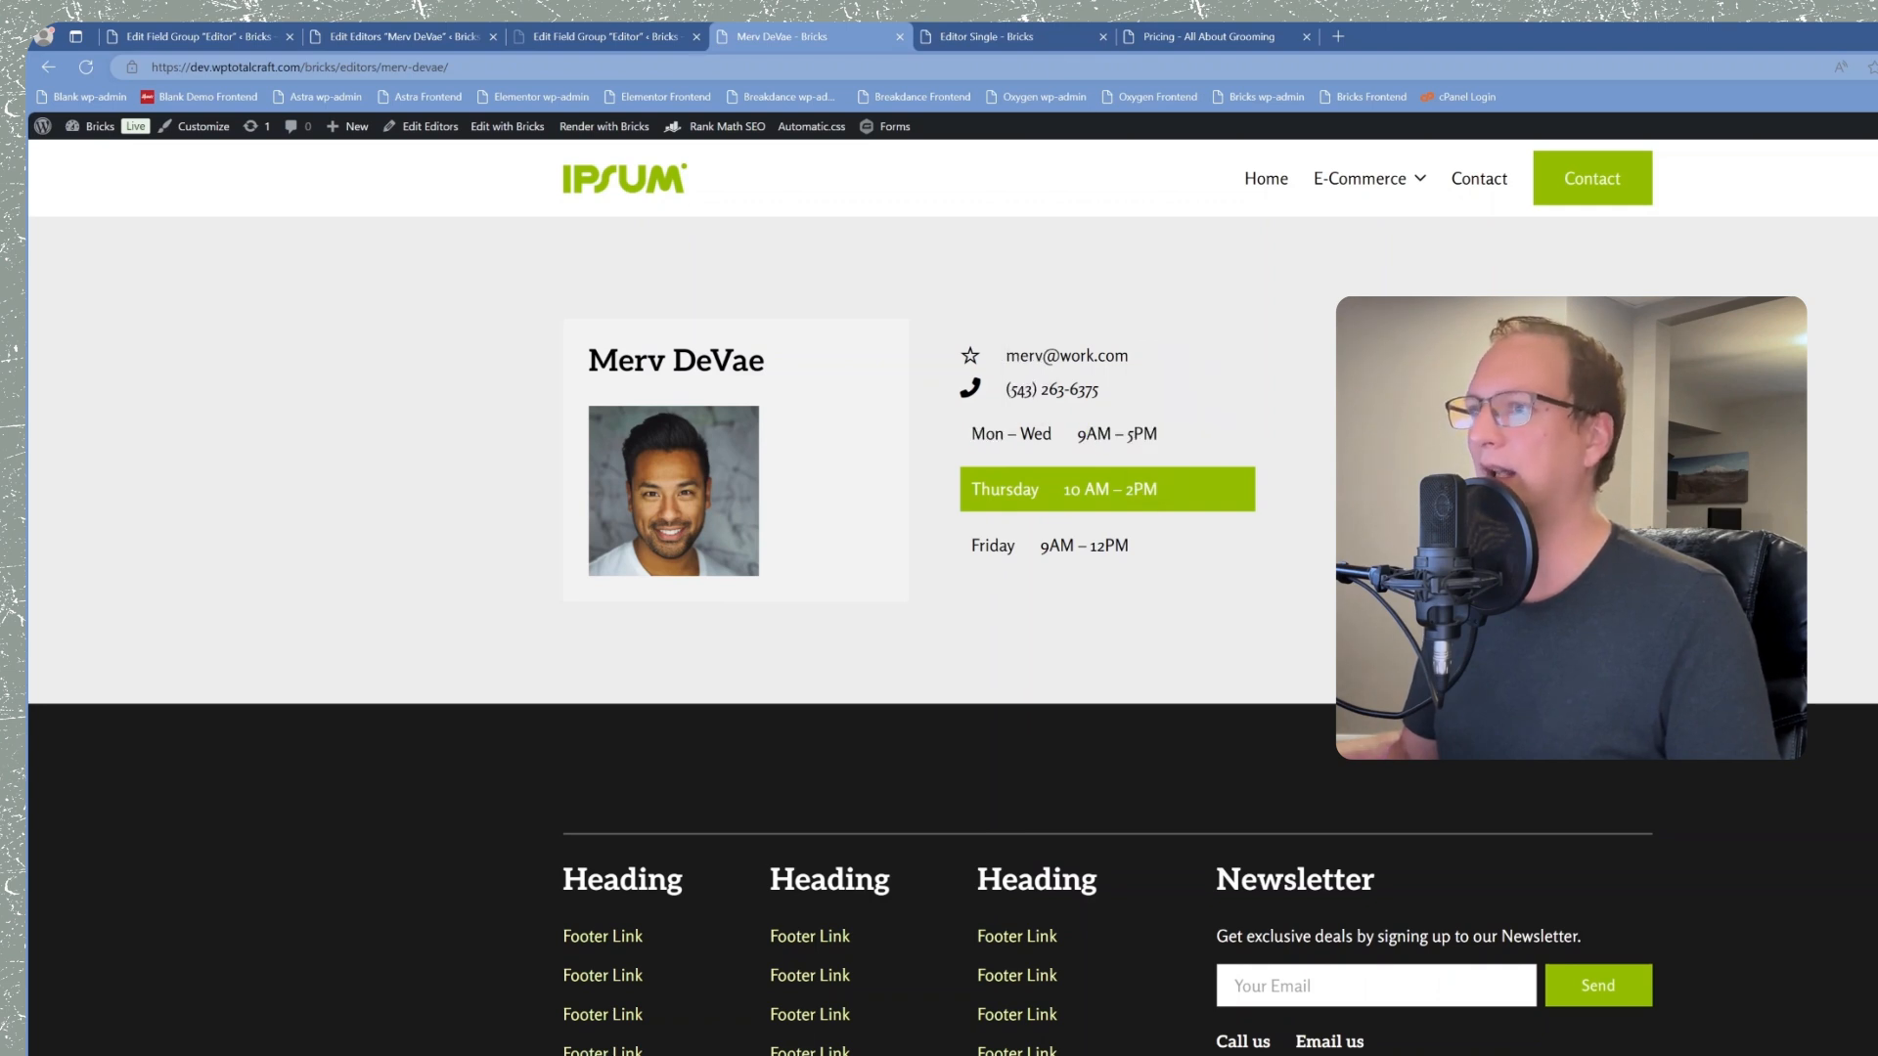
# Step: Align the Days block's main axis to space between at element level and check the live editor page
pyautogui.click(1054, 43)
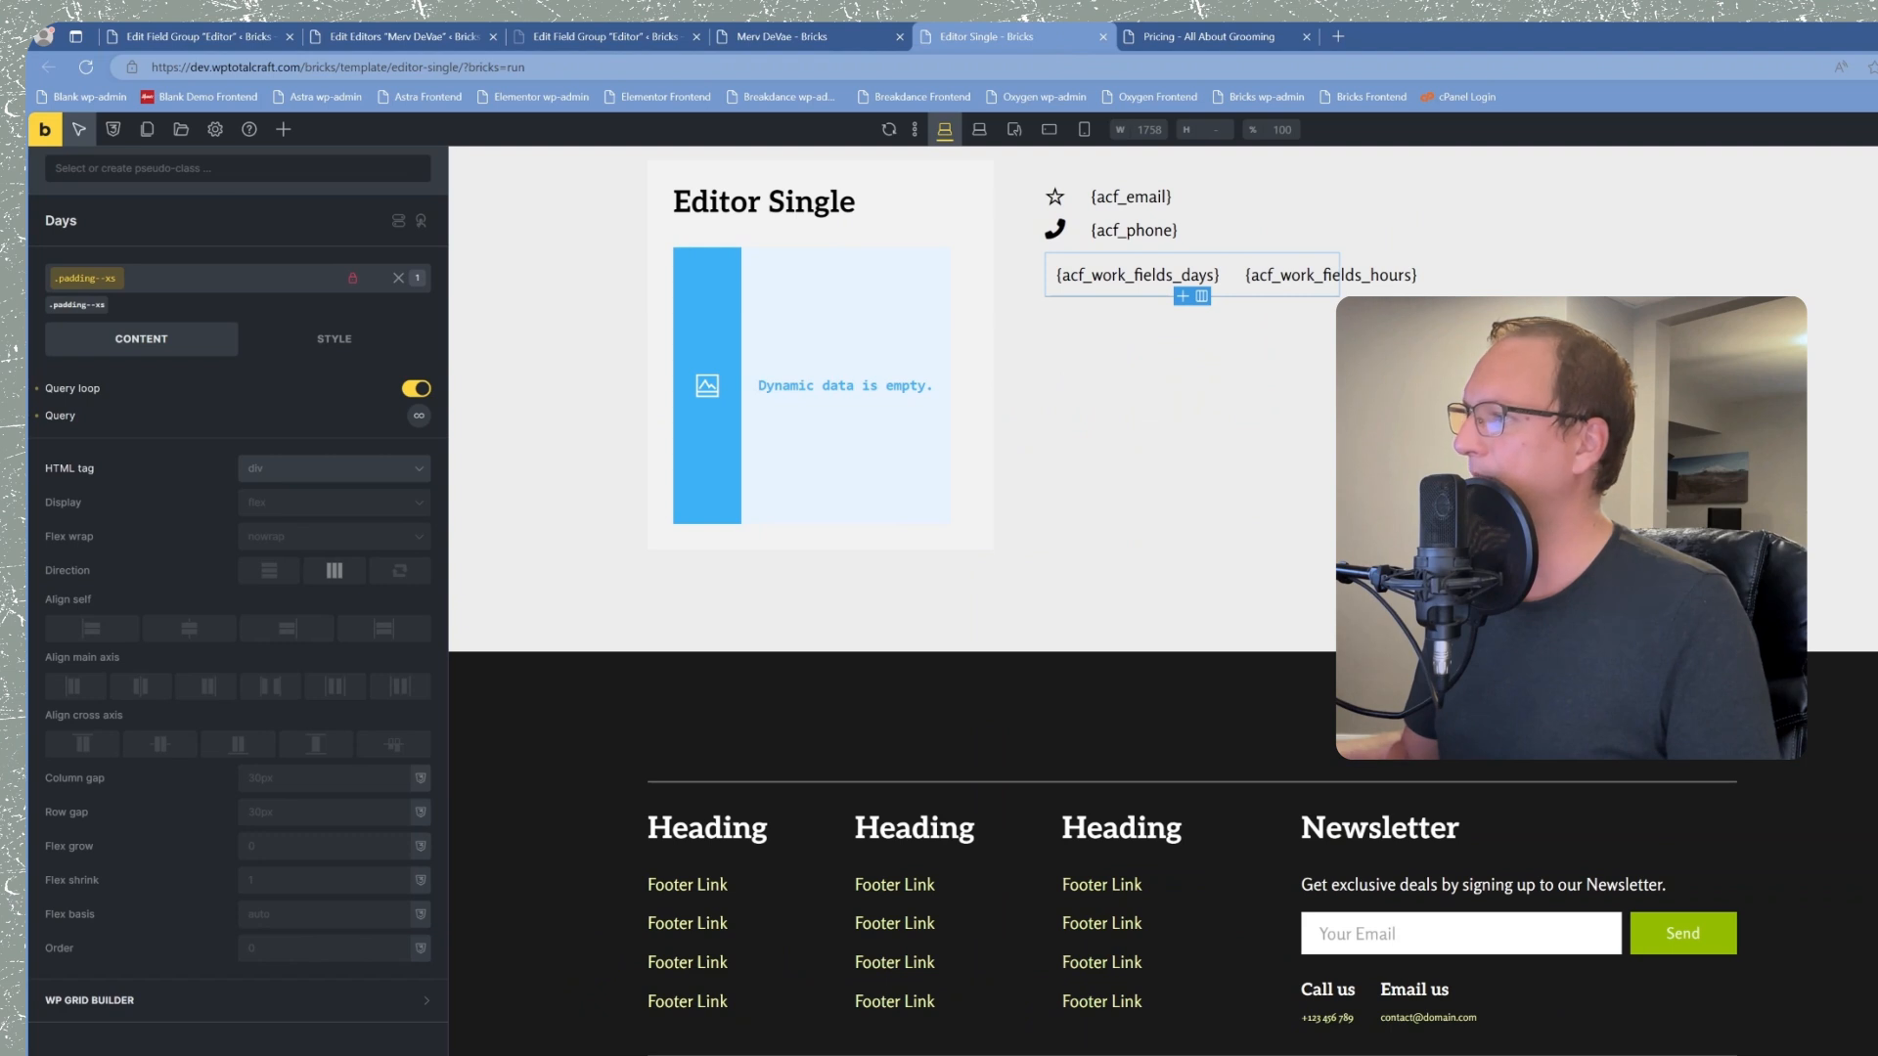
pyautogui.click(398, 278)
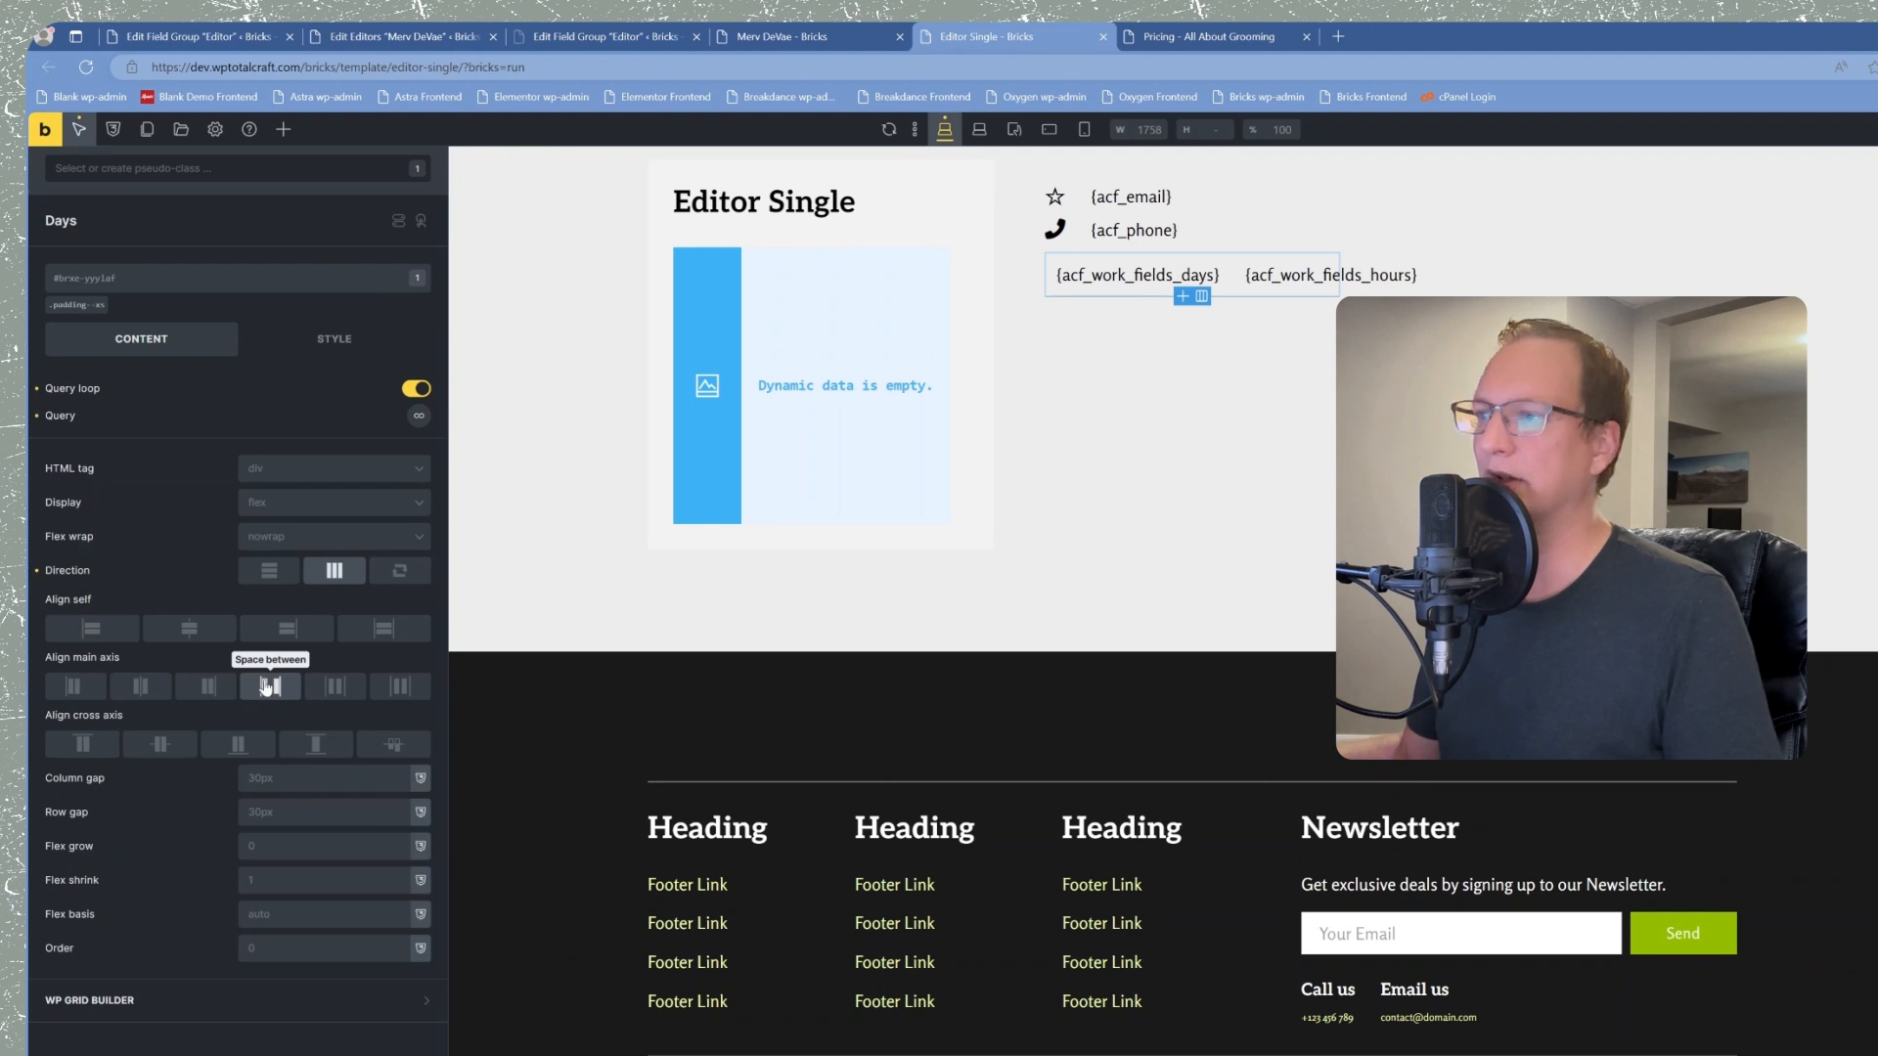
pyautogui.click(784, 36)
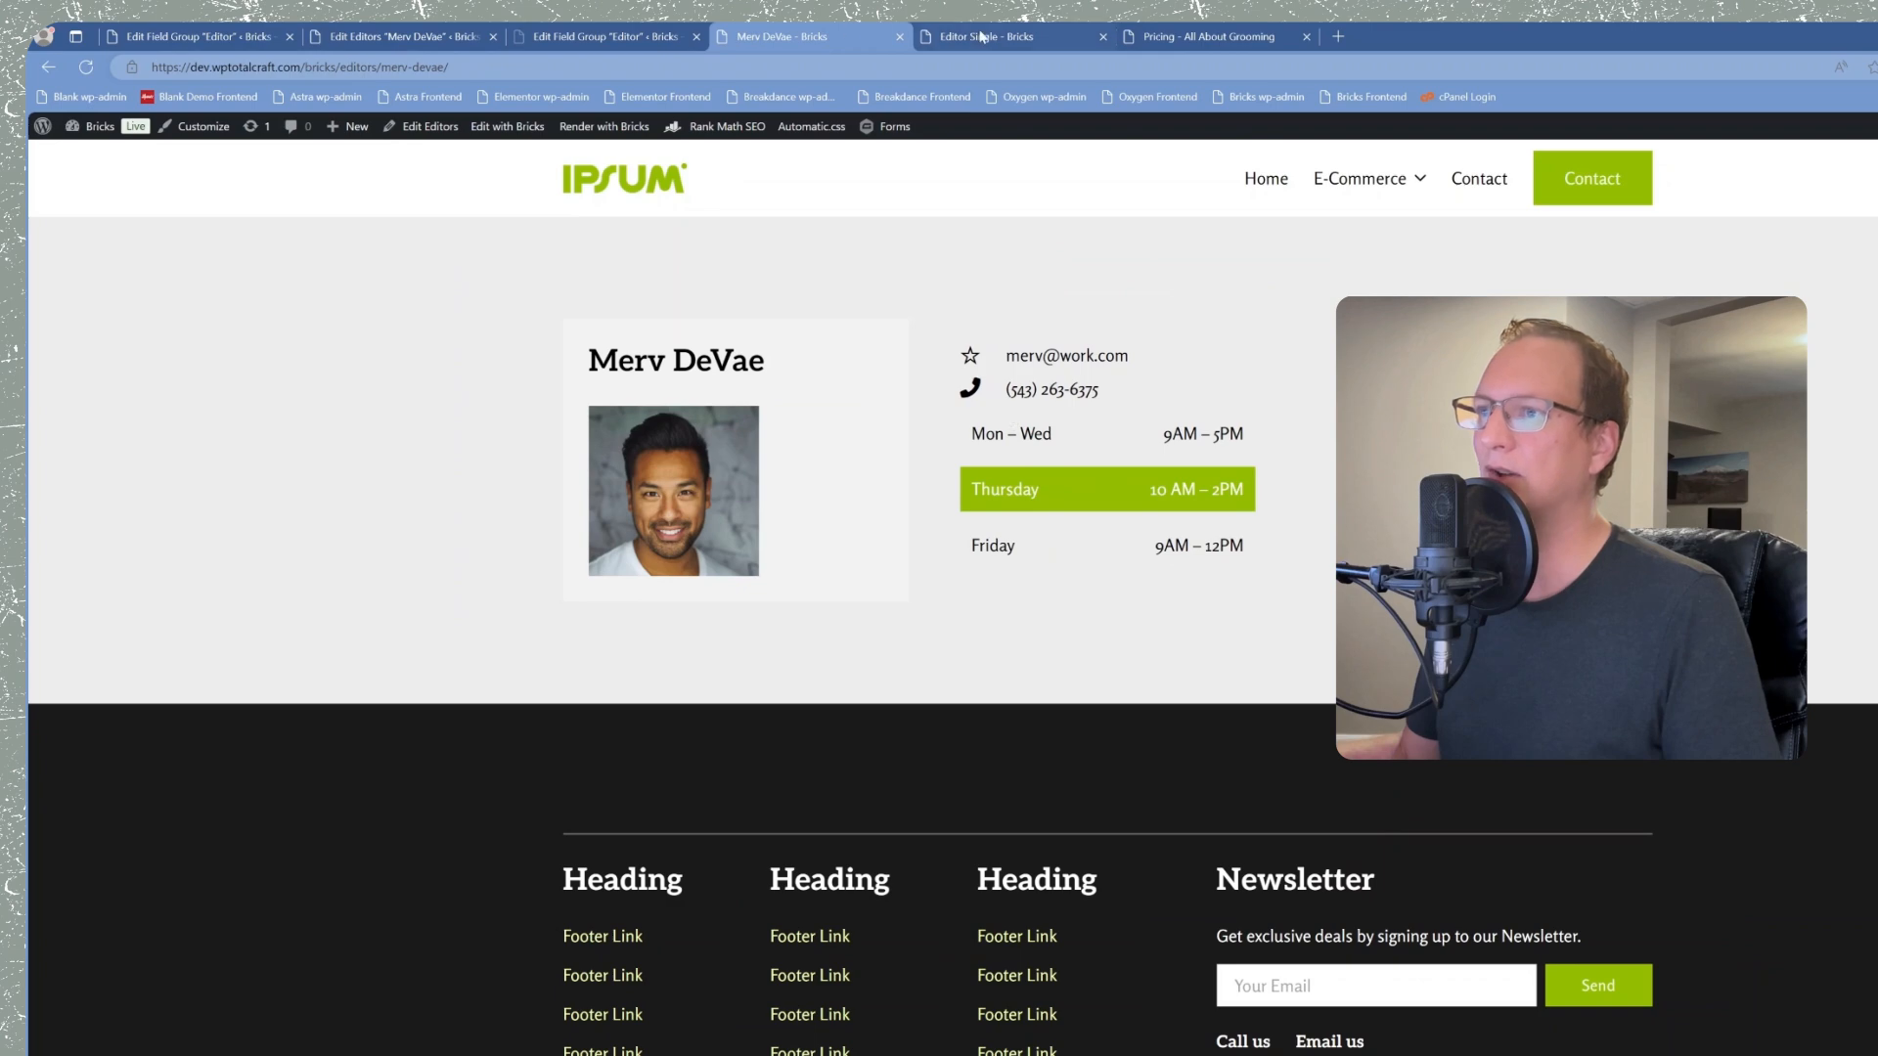
# Step: Add a Block inside Right Col, between the phone row and the Days block
pyautogui.click(923, 43)
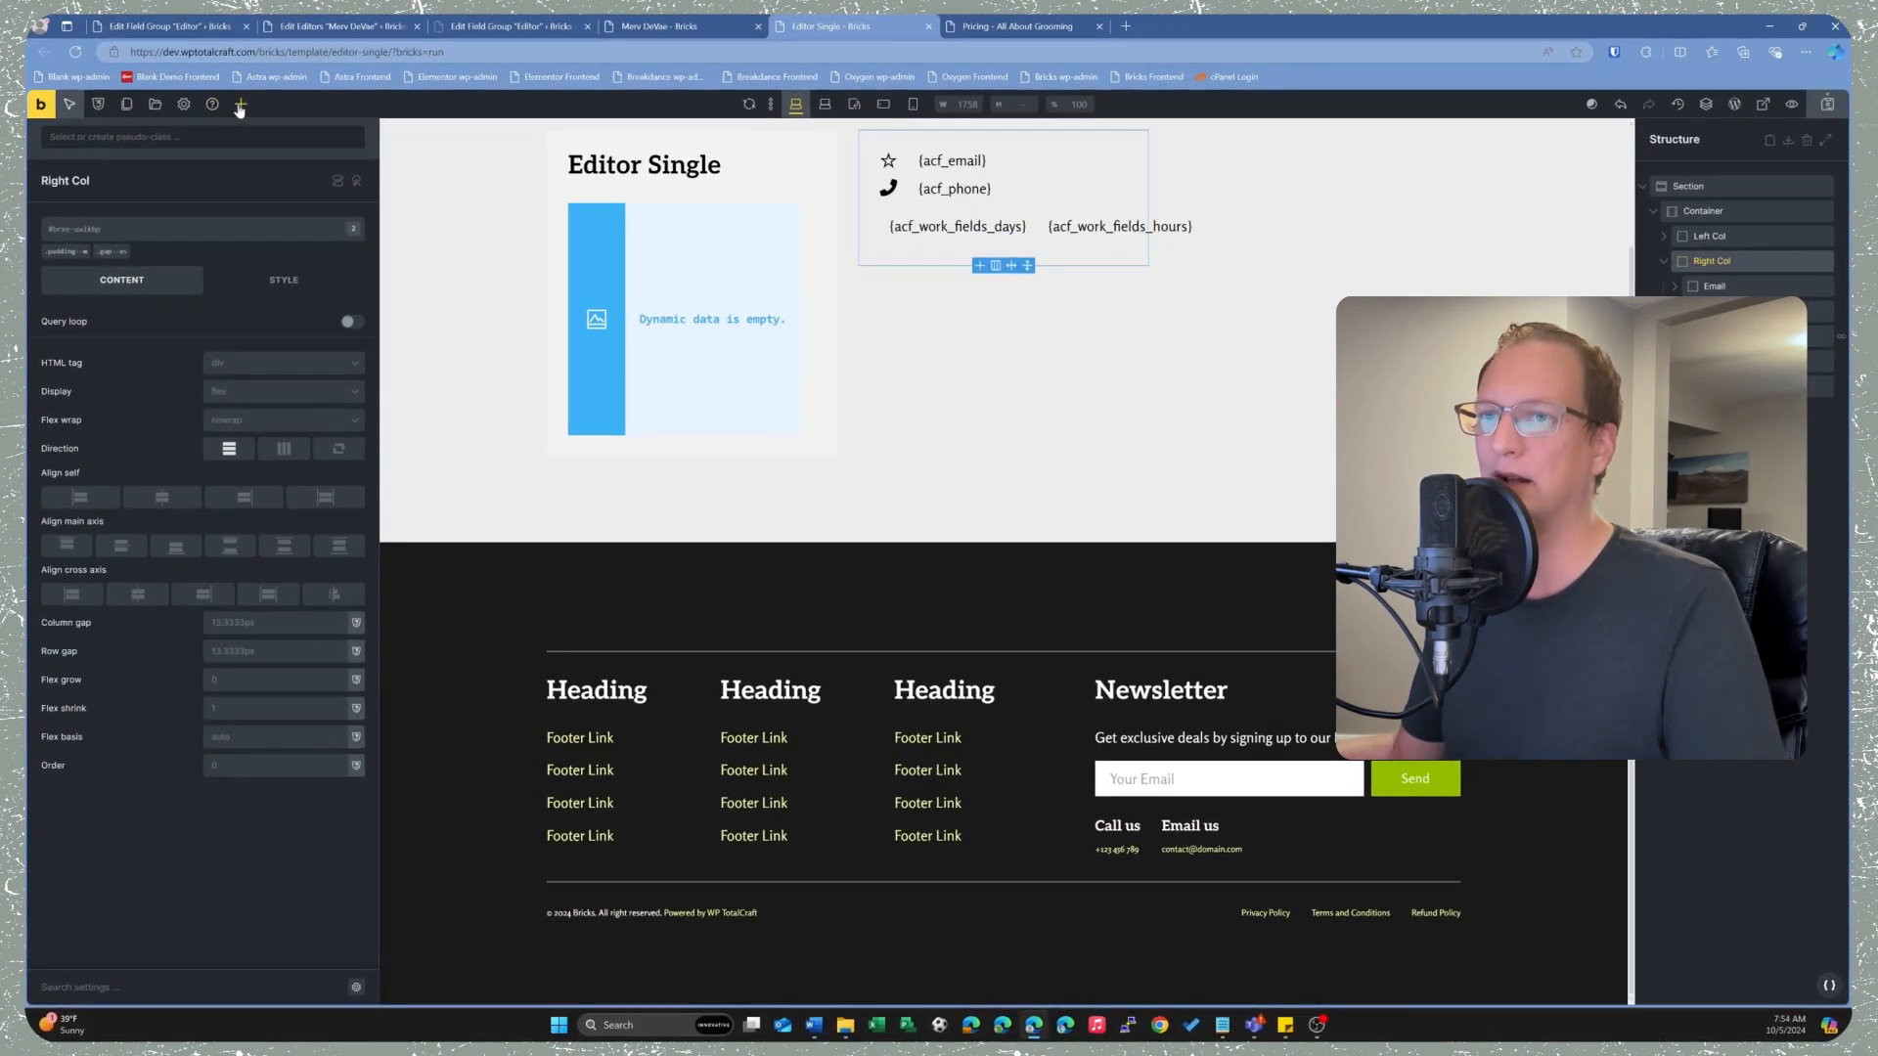
pyautogui.click(240, 105)
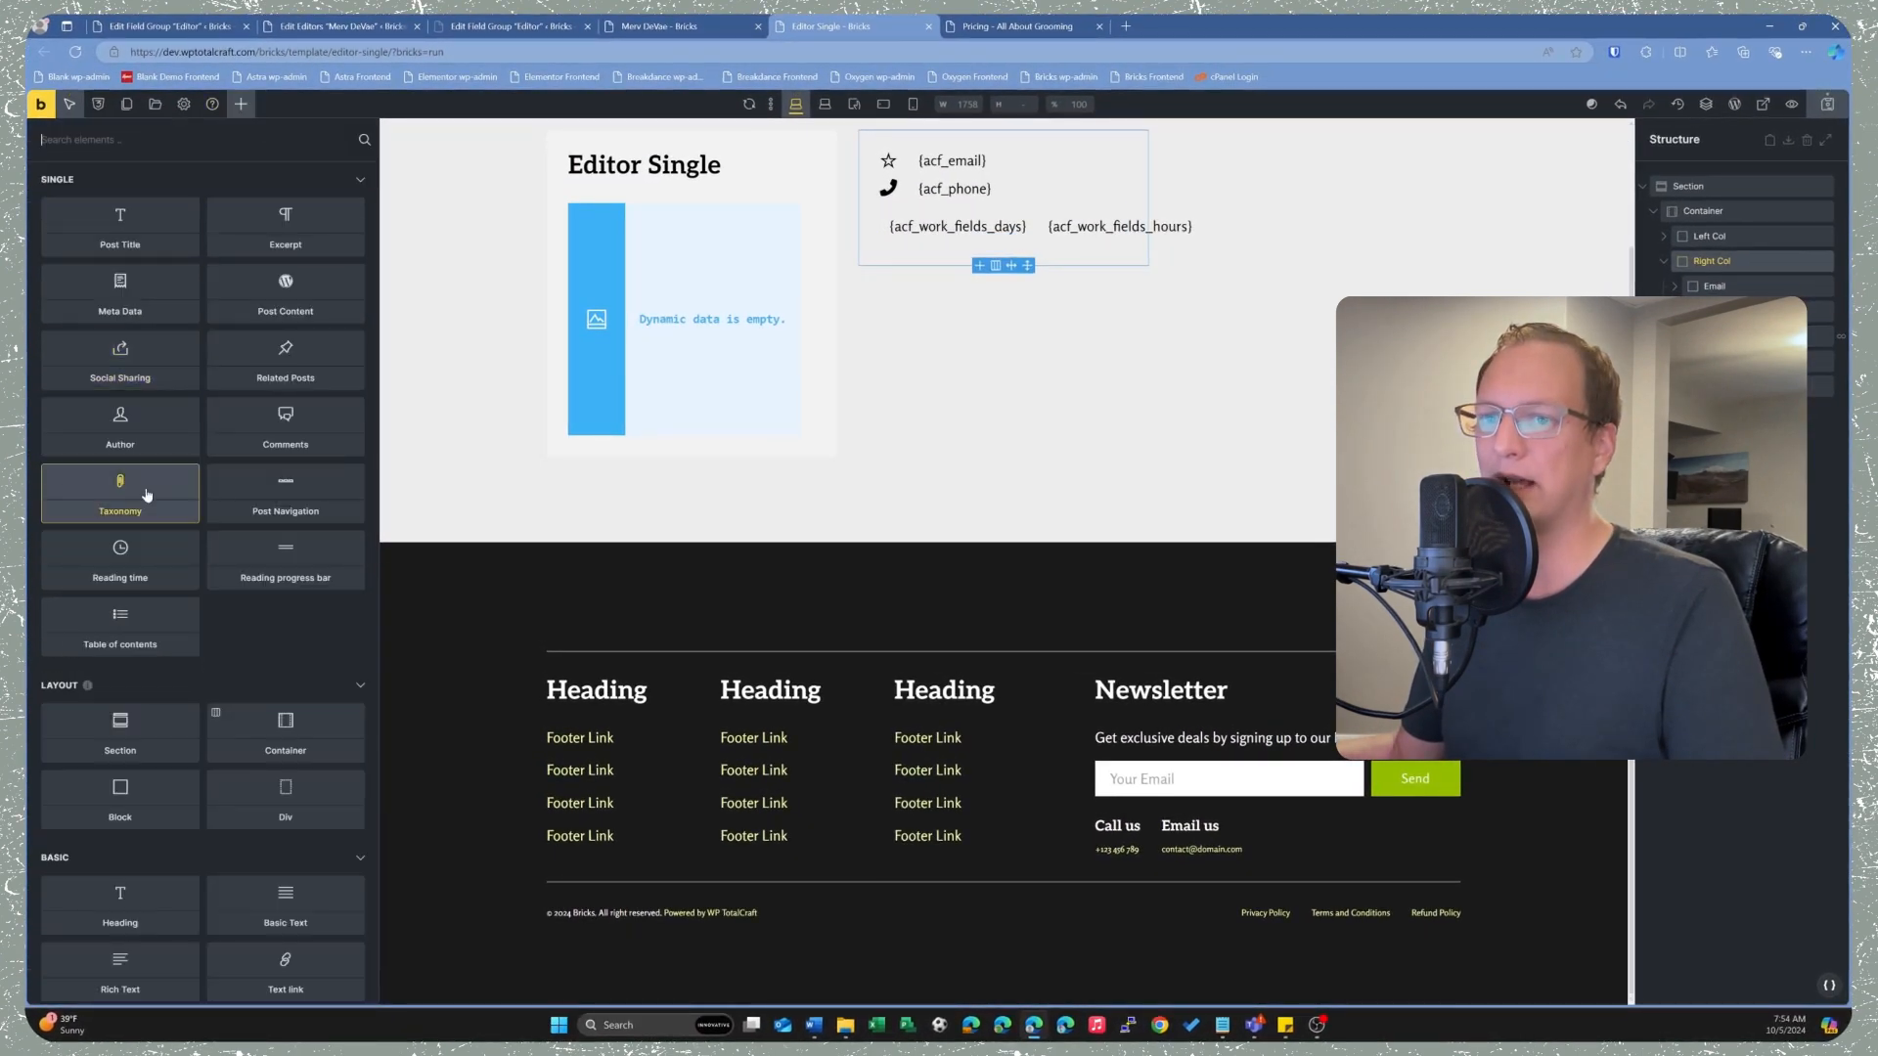
pyautogui.click(117, 812)
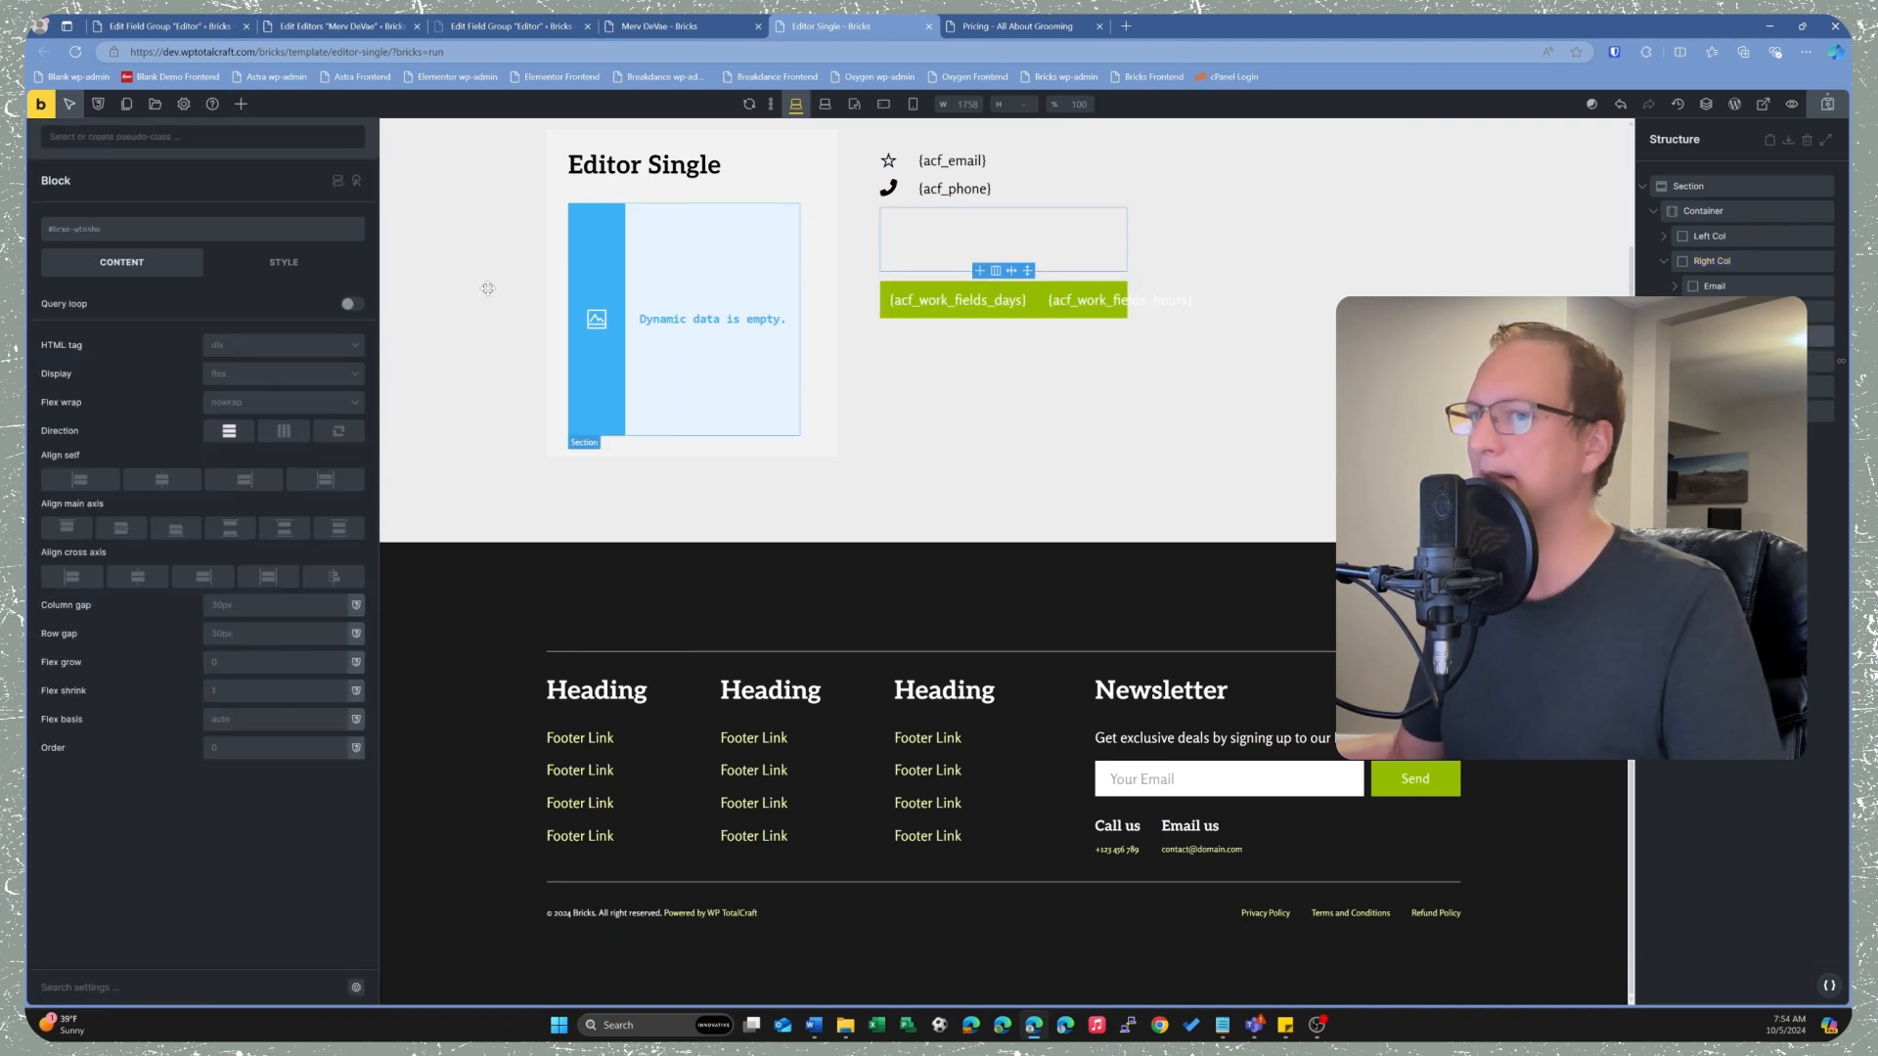
# Step: Insert two Heading elements into the new block above the Days block
pyautogui.click(240, 104)
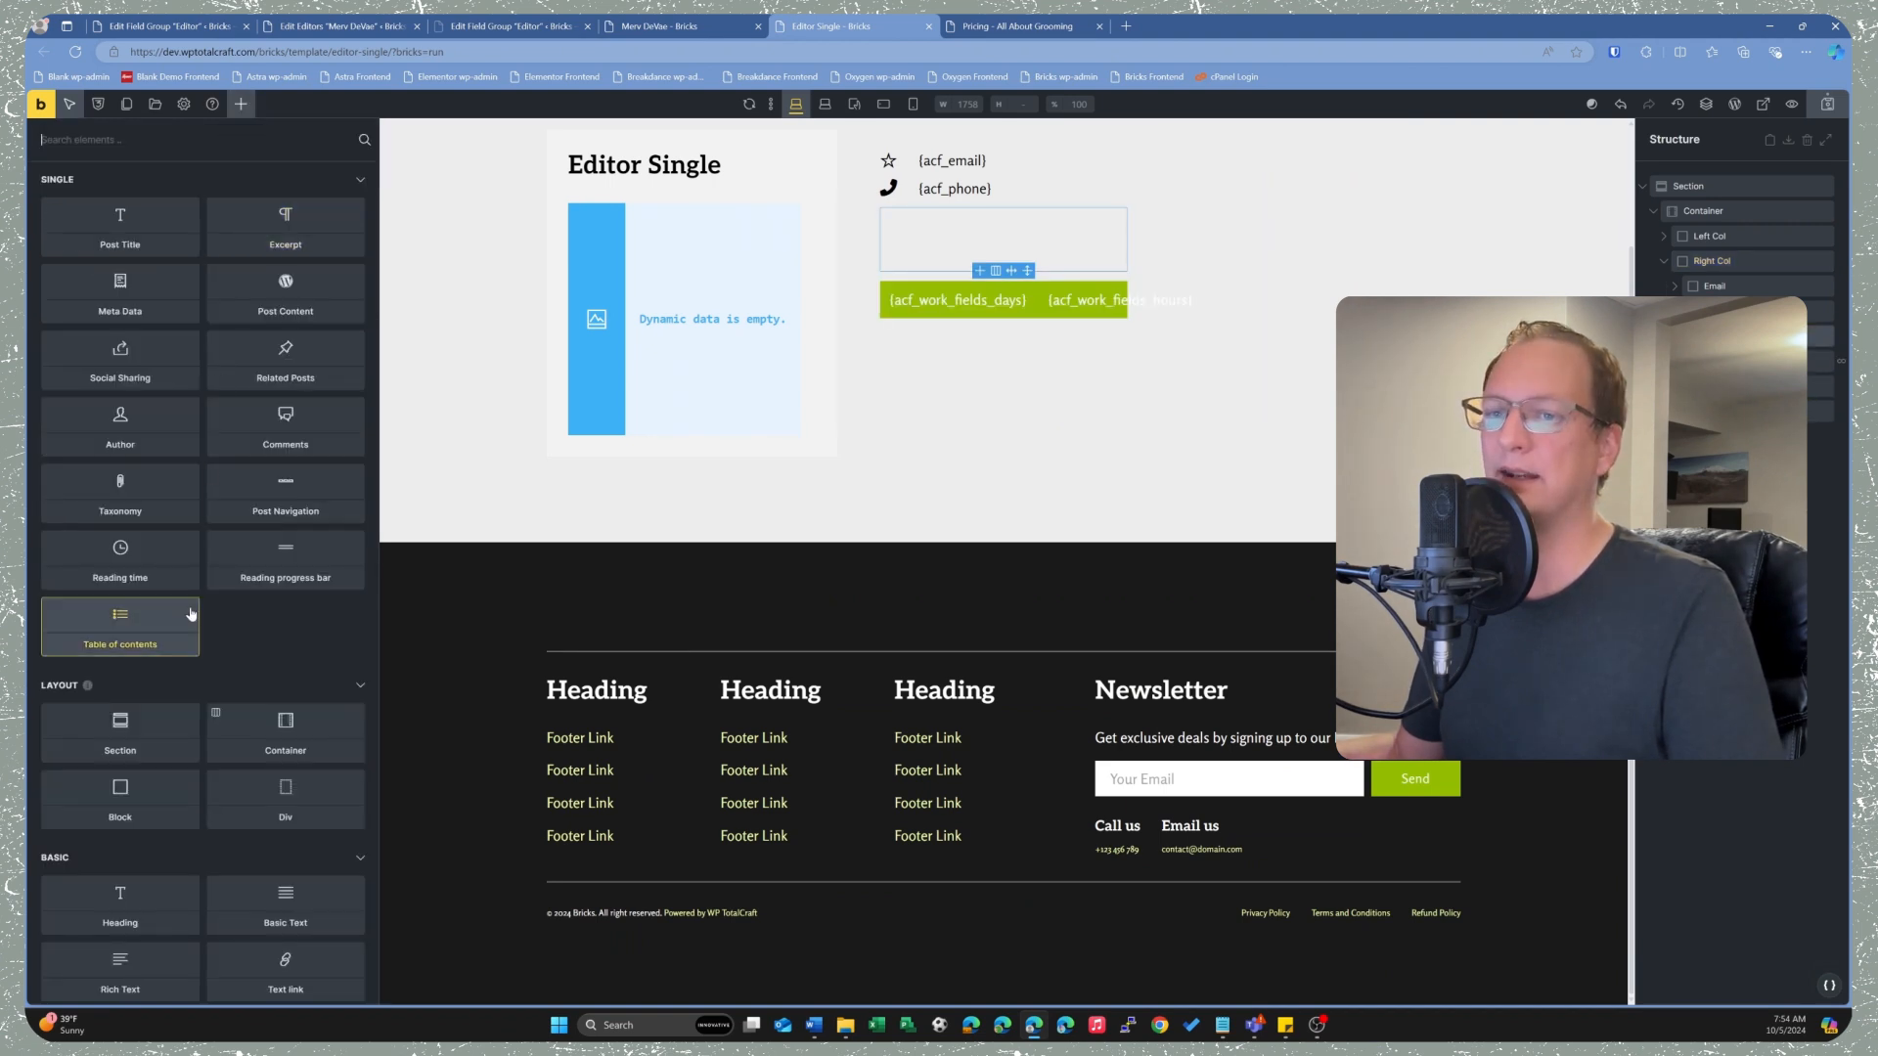
pyautogui.click(119, 904)
pyautogui.click(119, 905)
# Step: Set the new block's direction to horizontal and its main axis alignment to space between
pyautogui.click(1723, 335)
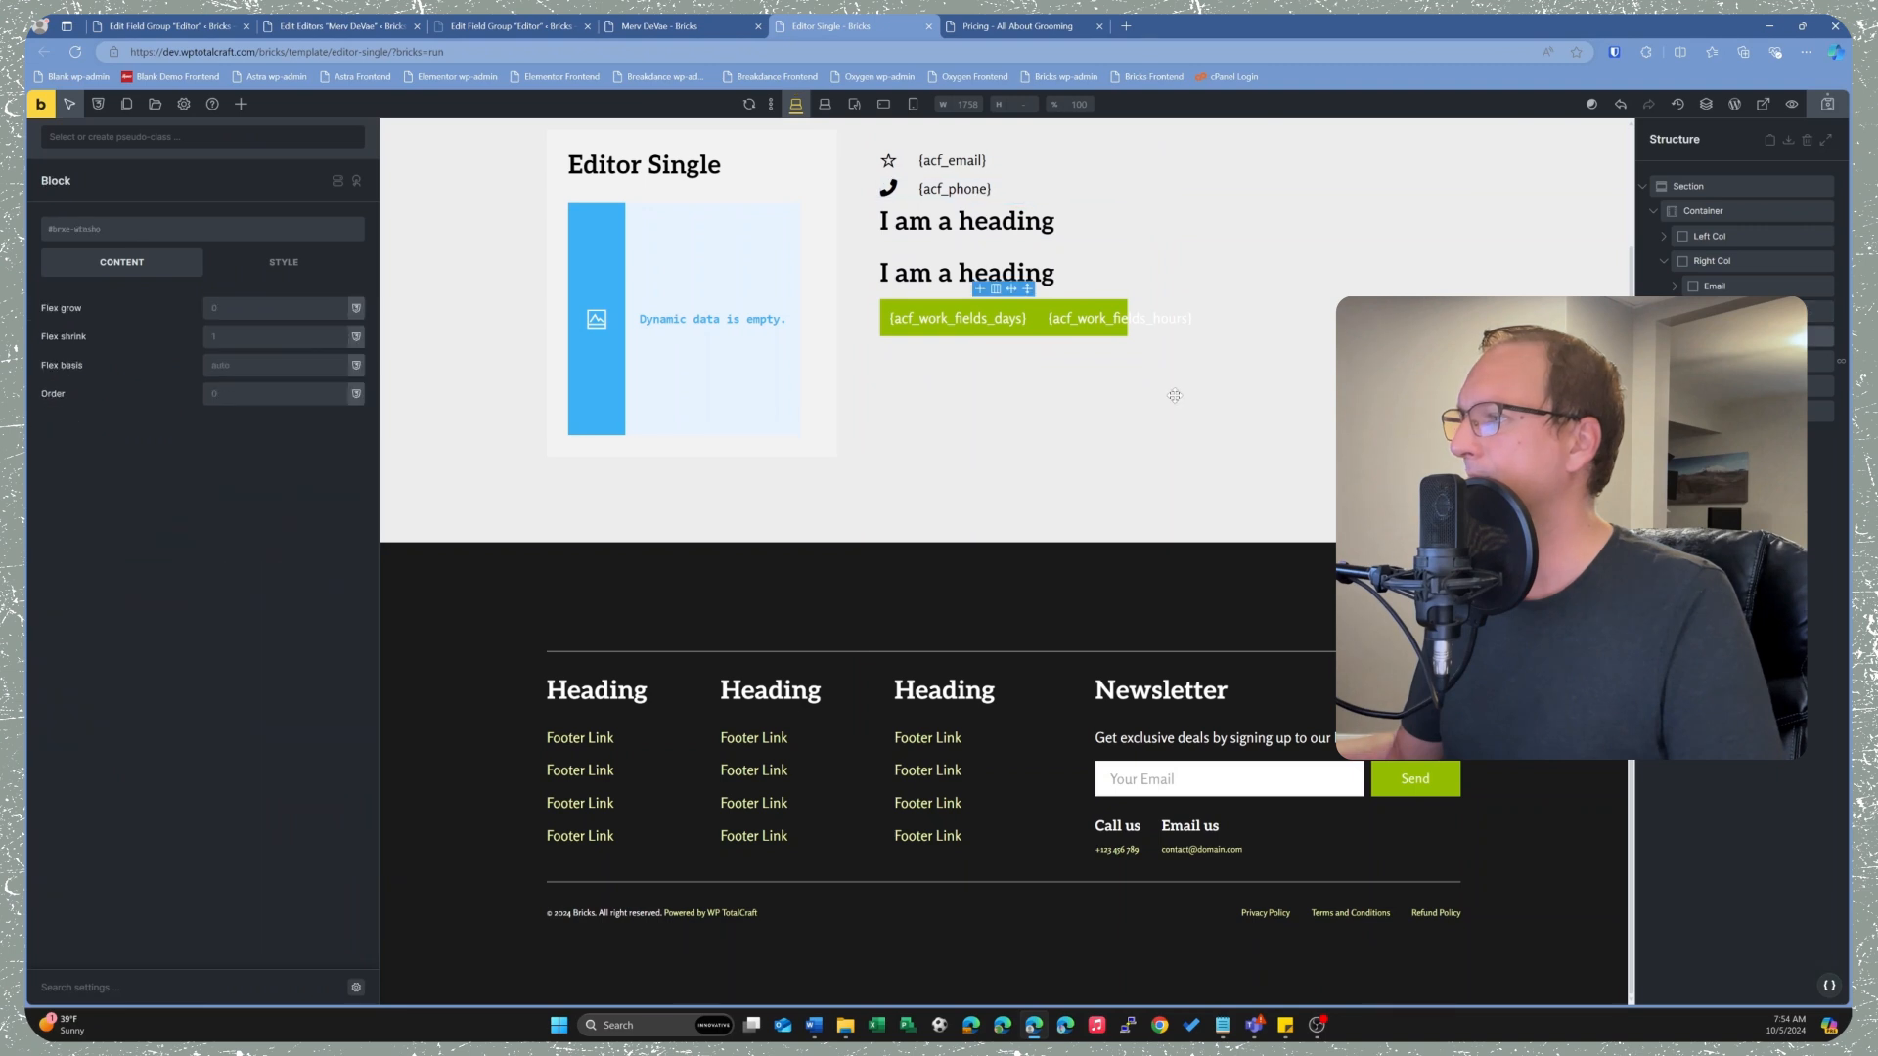
pyautogui.click(283, 431)
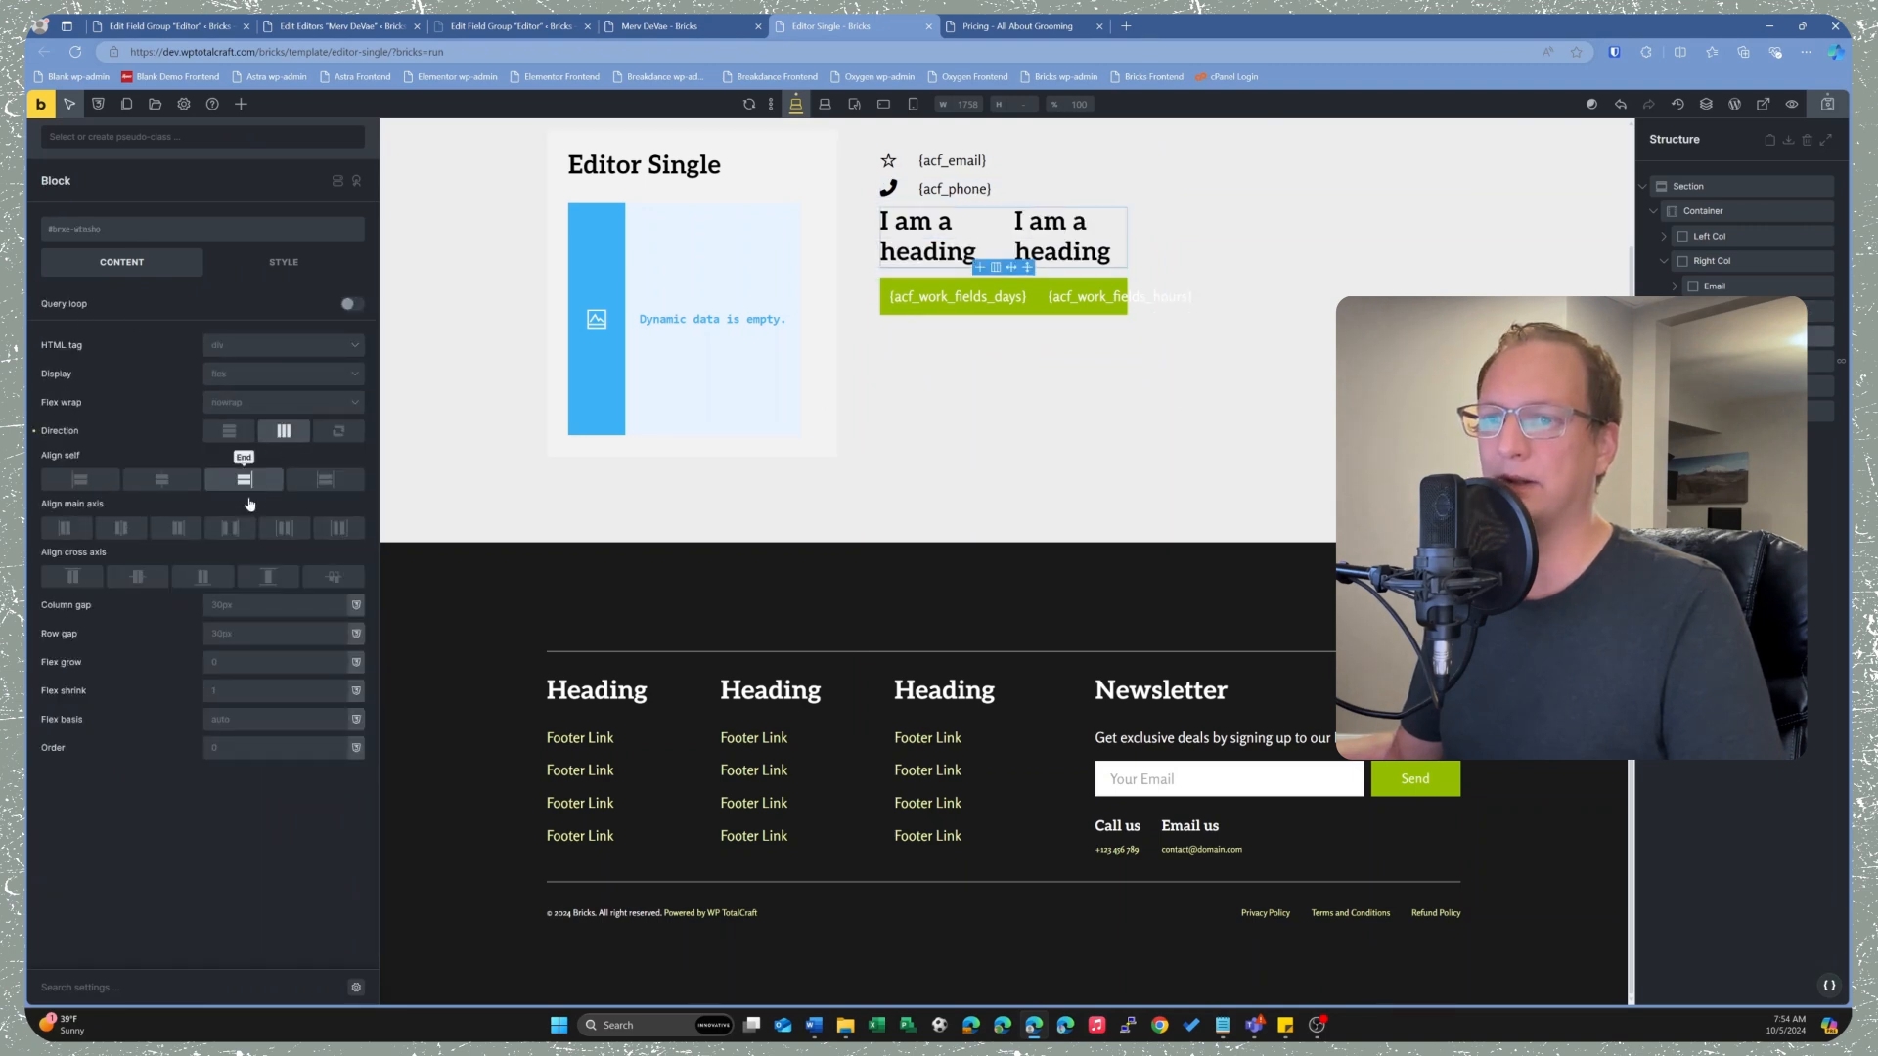
pyautogui.click(231, 528)
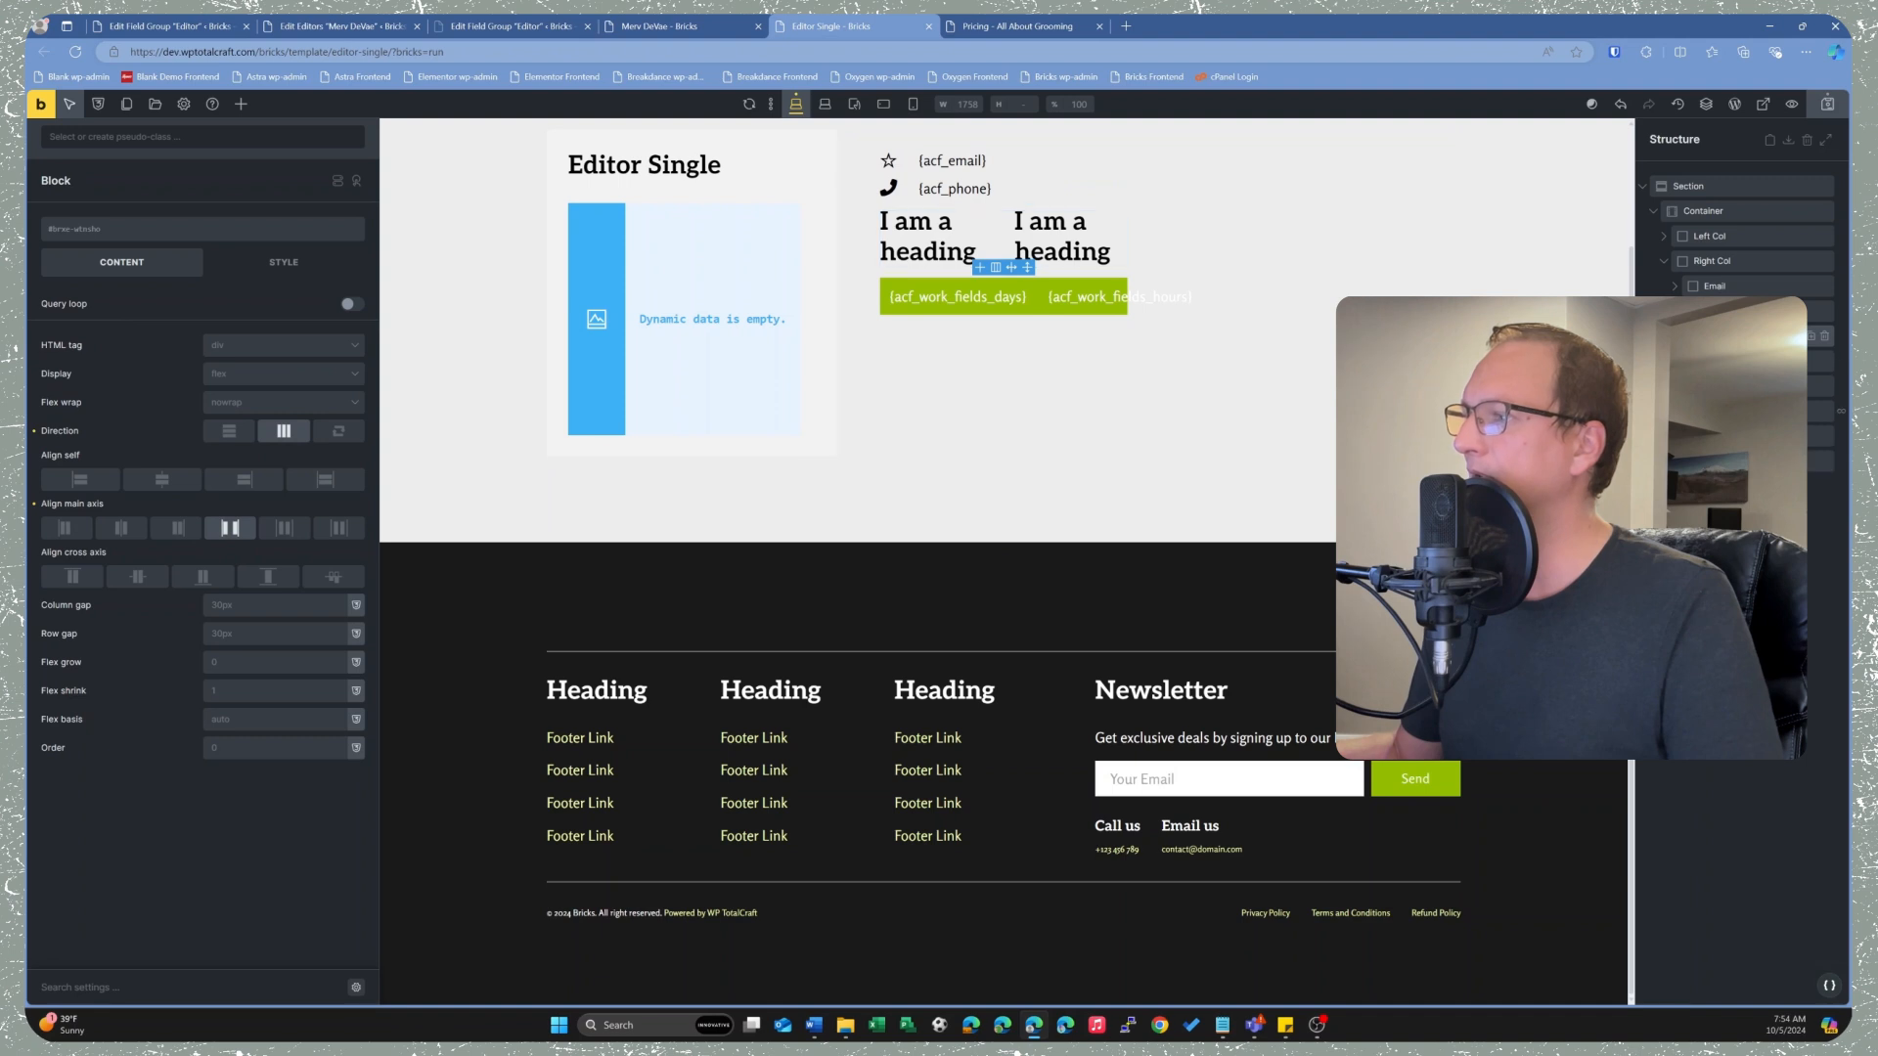
# Step: Set the HTML tag of both headings above the Days block to h4
pyautogui.click(949, 217)
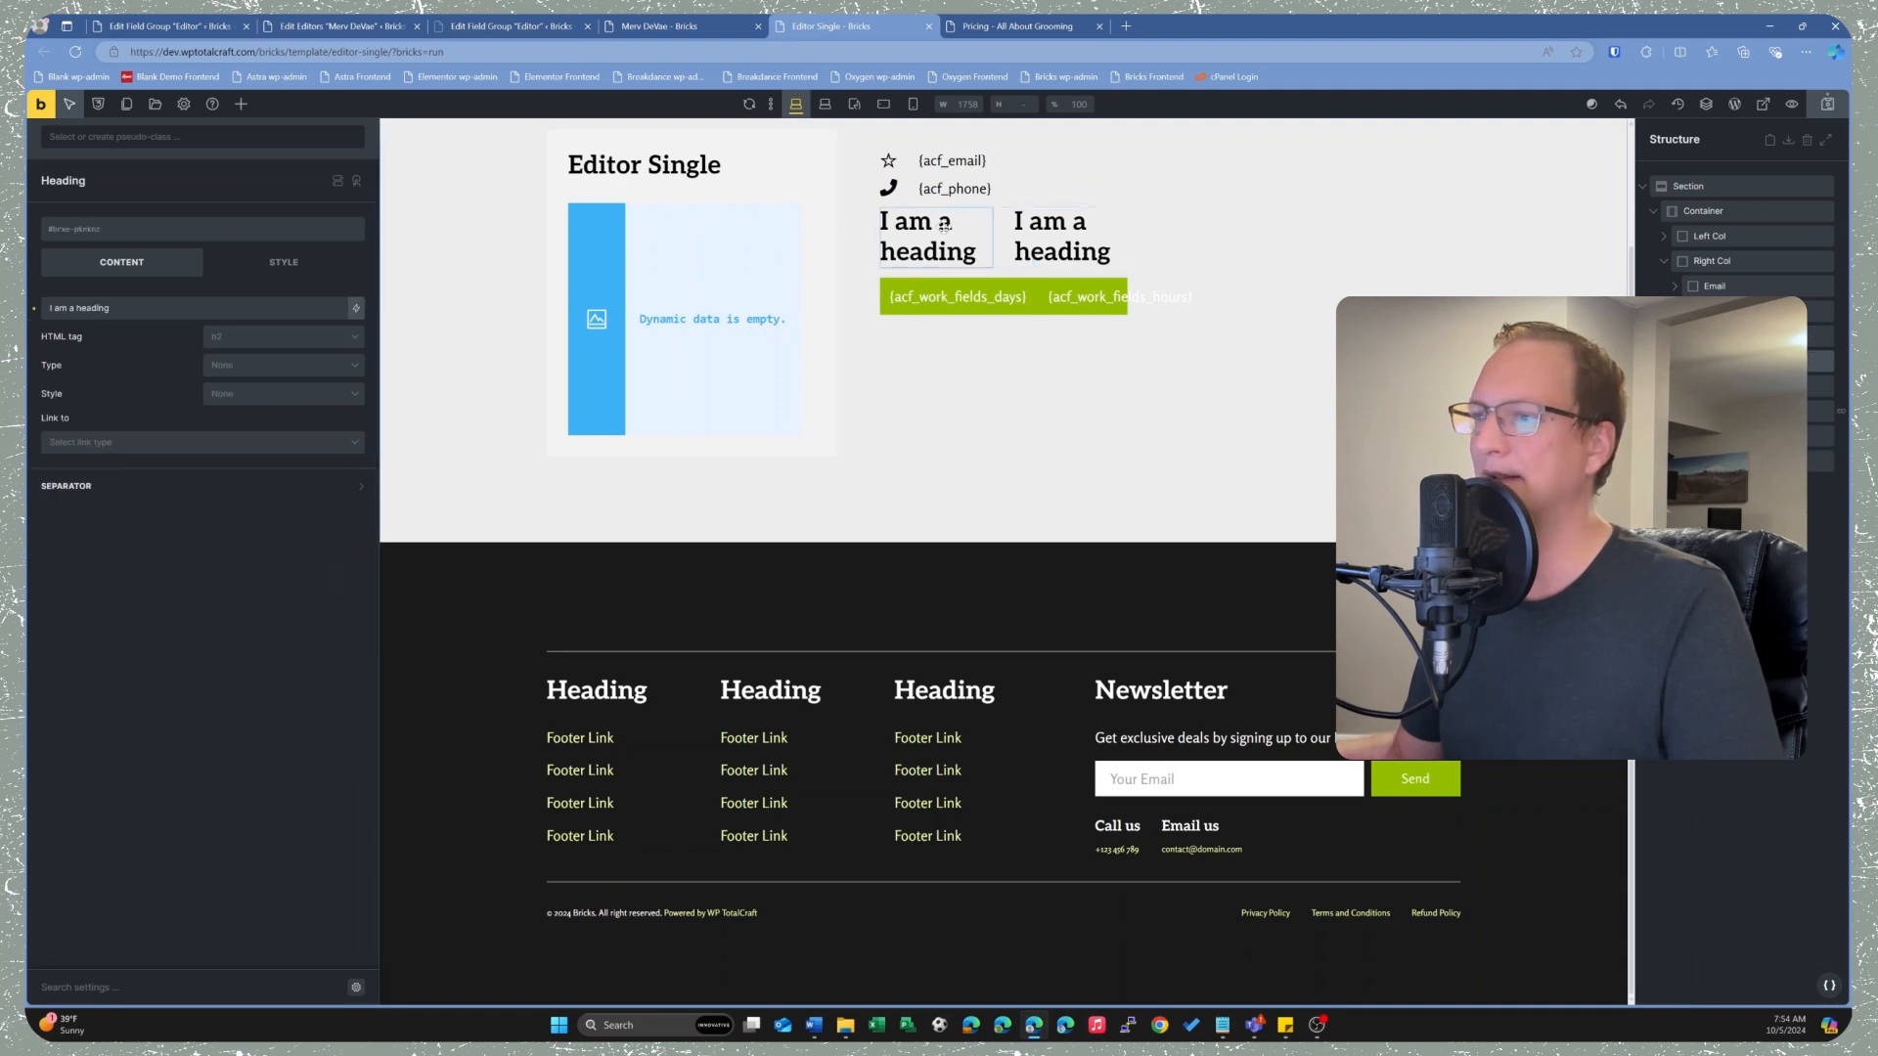
pyautogui.click(255, 339)
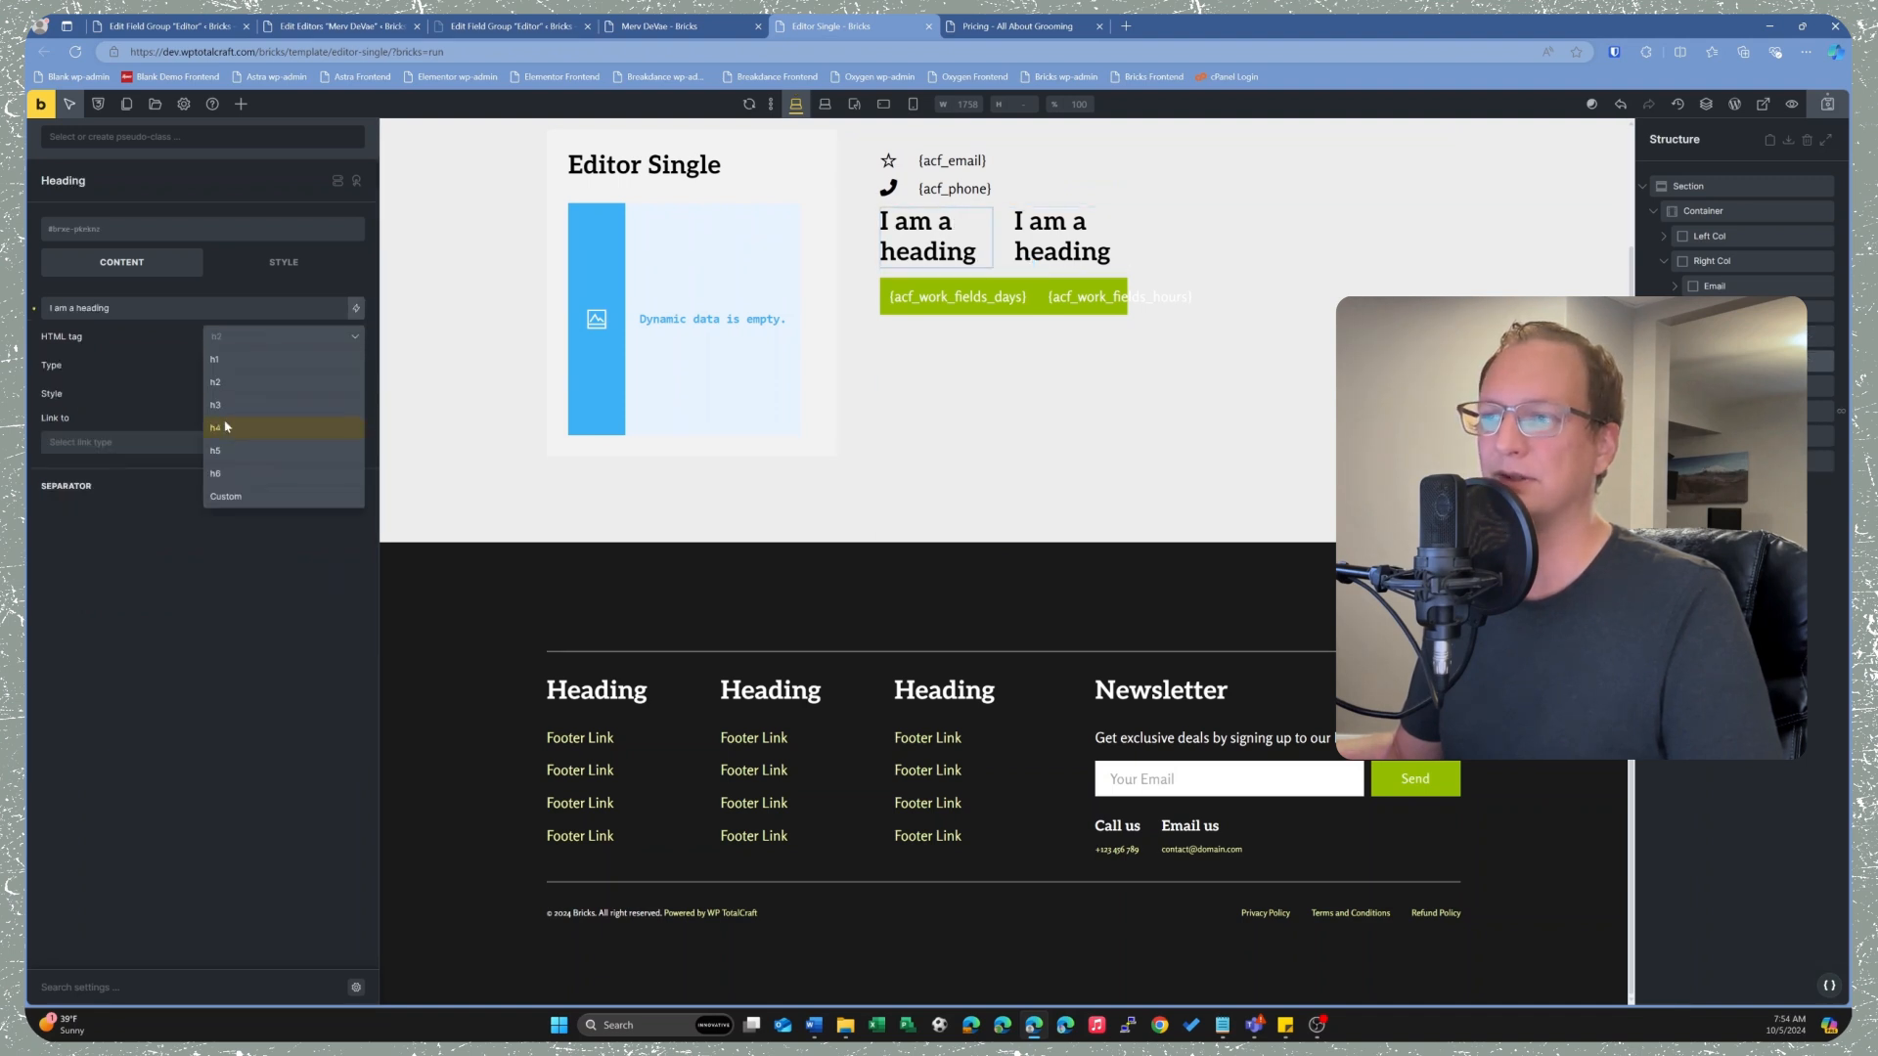
pyautogui.click(225, 426)
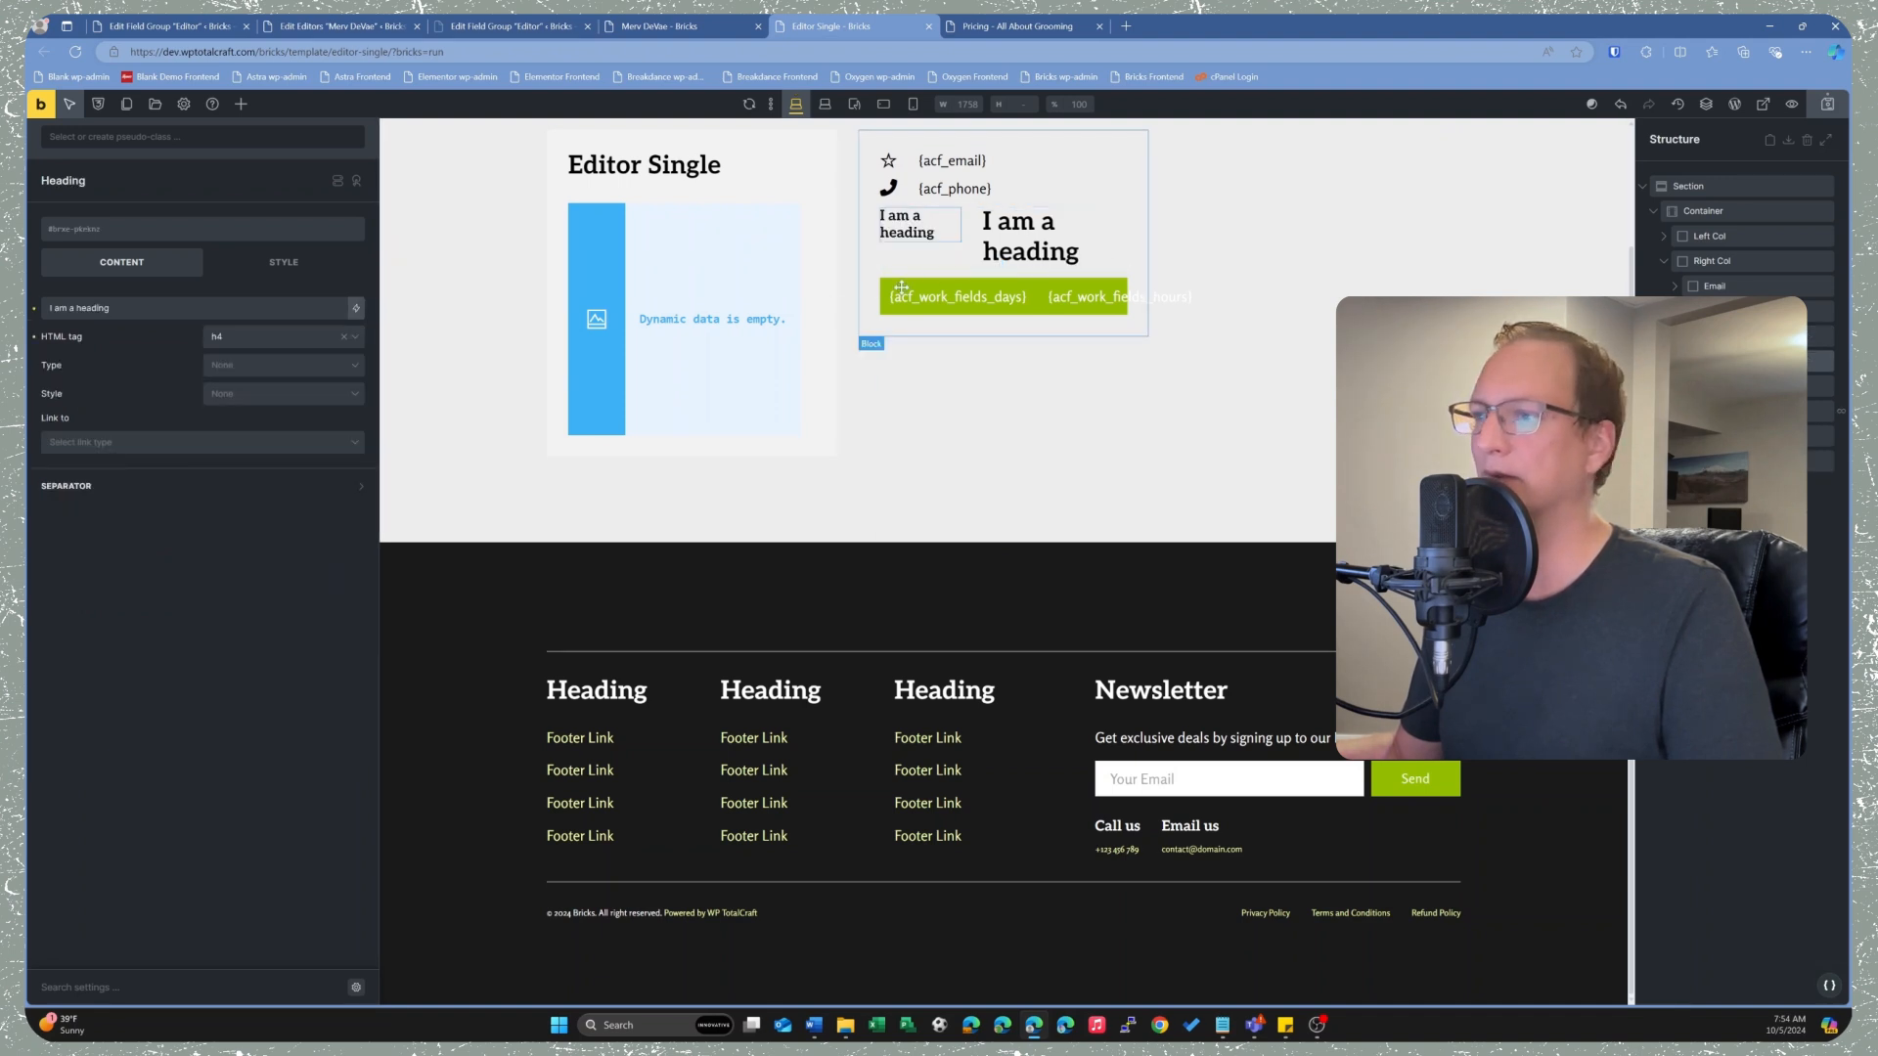
pyautogui.click(274, 339)
pyautogui.click(217, 427)
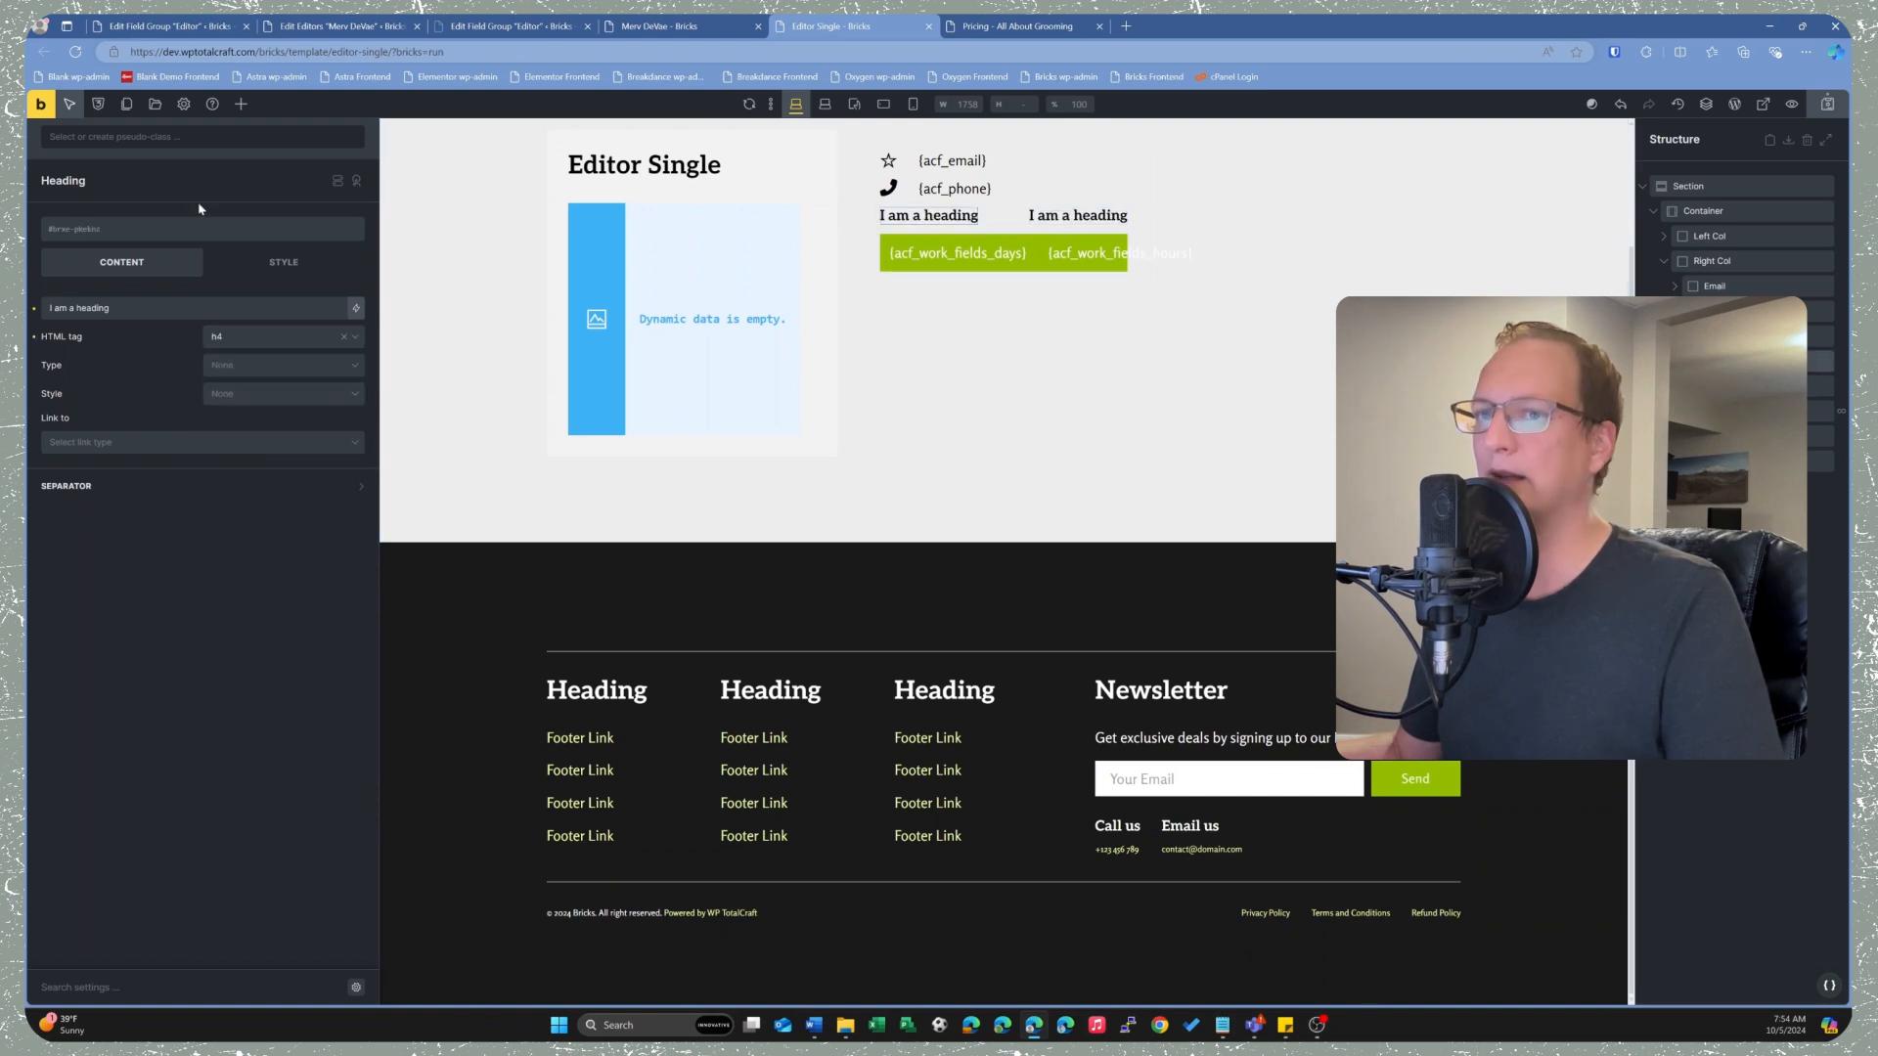
# Step: Change the first heading's text to "Days" and the second heading's text to "Office Hours"
pyautogui.tripleClick(335, 308)
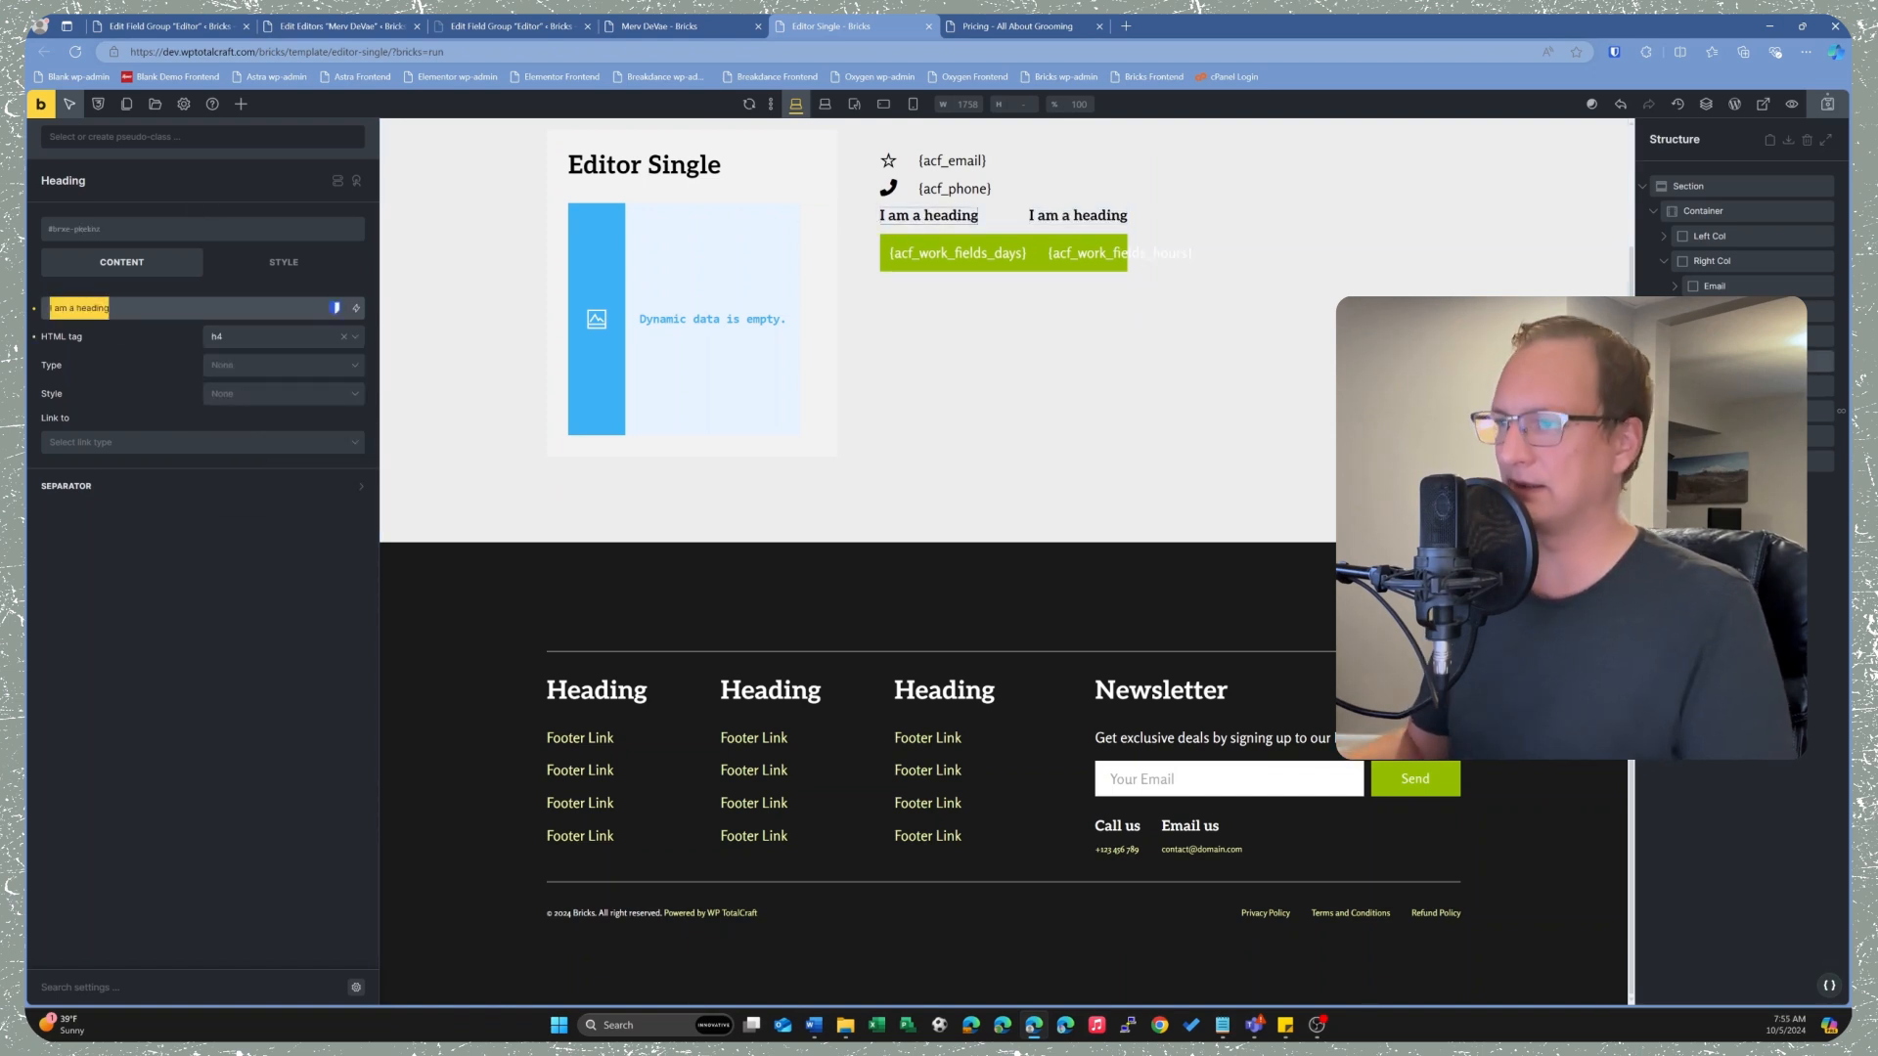
pyautogui.write('Days')
pyautogui.click(1078, 216)
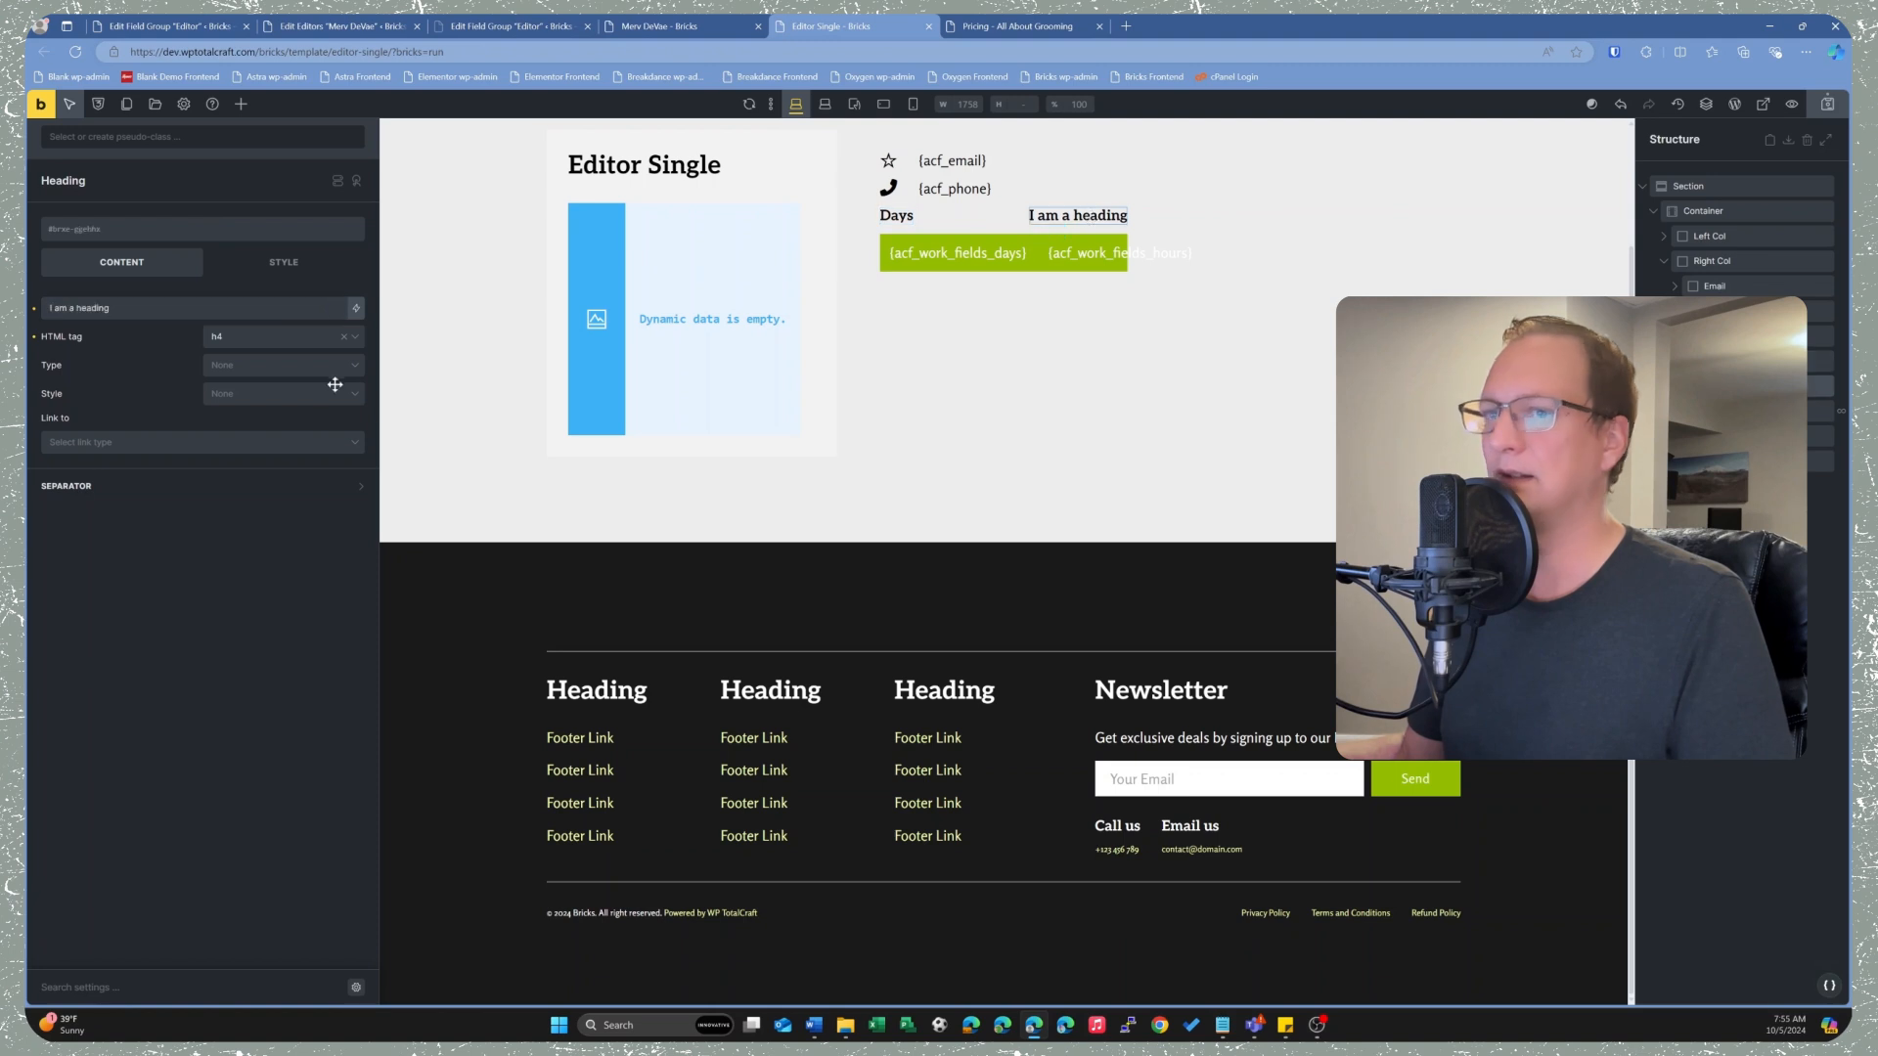
pyautogui.tripleClick(335, 308)
pyautogui.write('Office Hours')
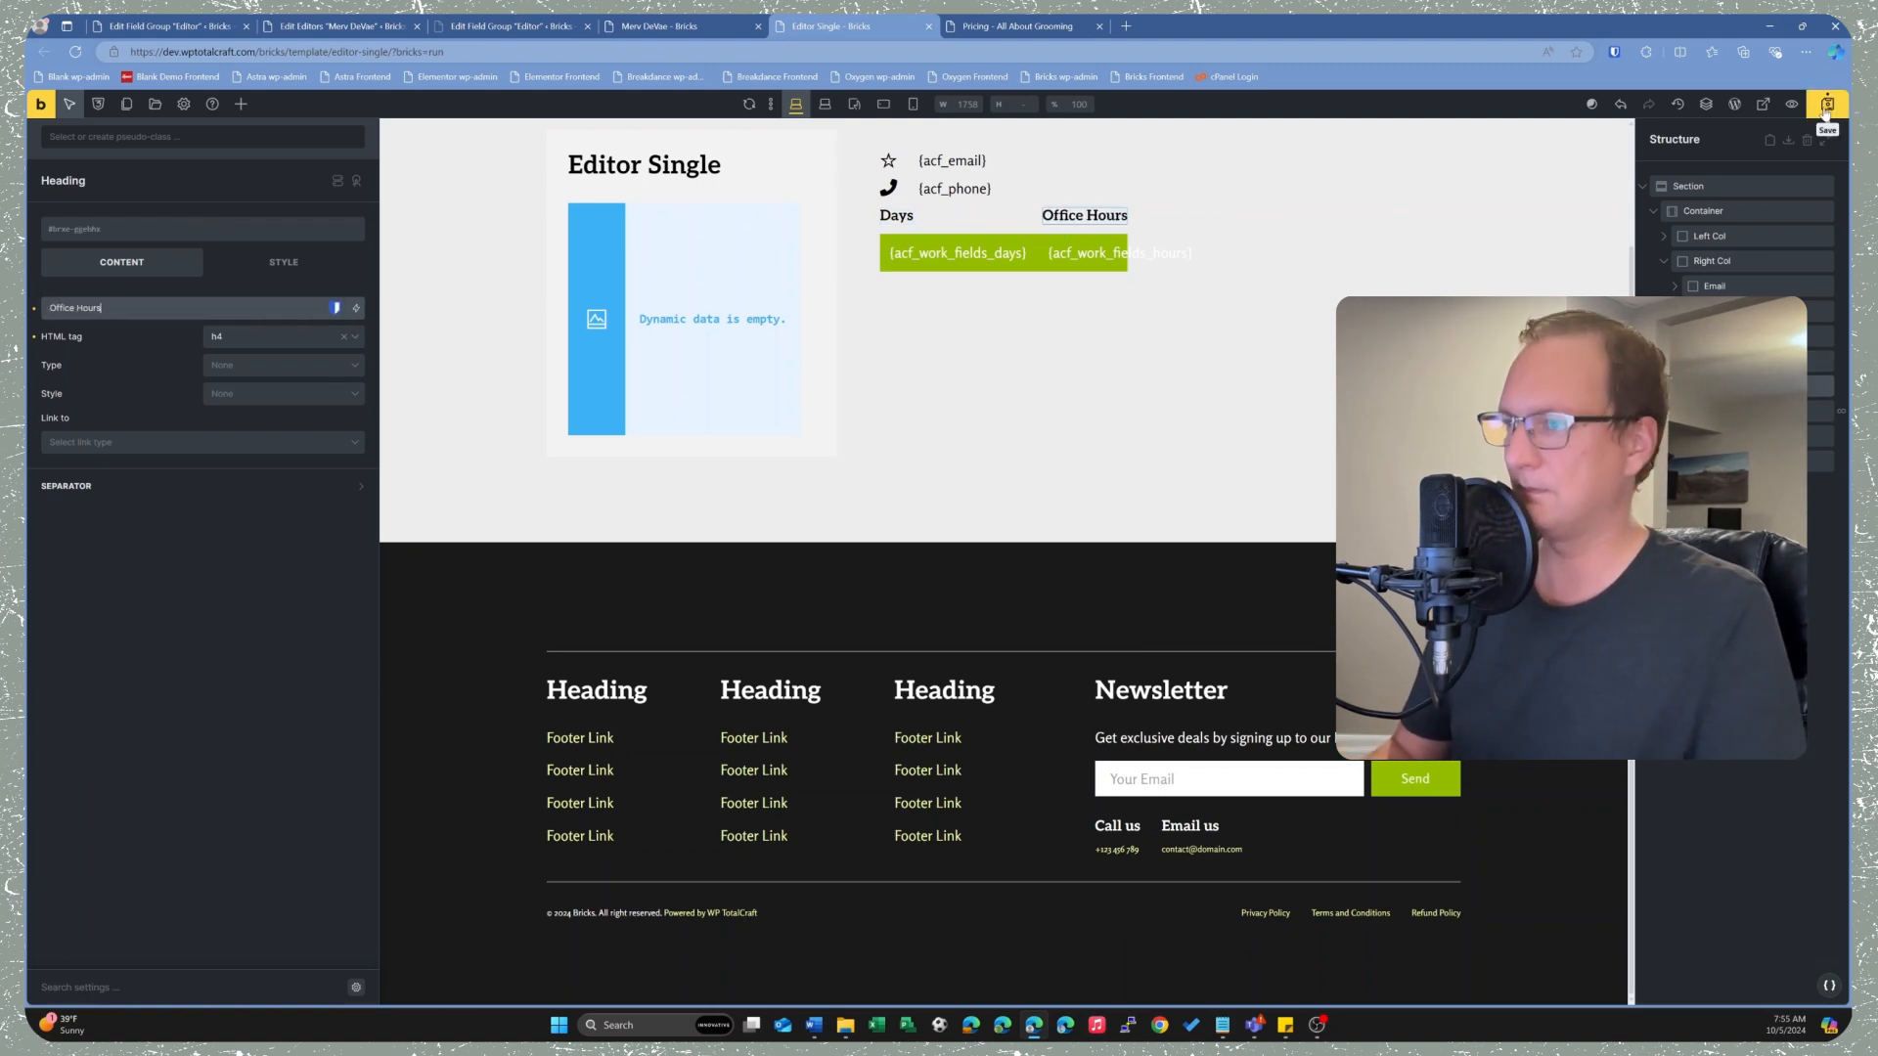
# Step: Add the class margin-top--l to the block holding the Days and Office Hours headings, and check the live editor page
pyautogui.click(987, 218)
pyautogui.click(107, 137)
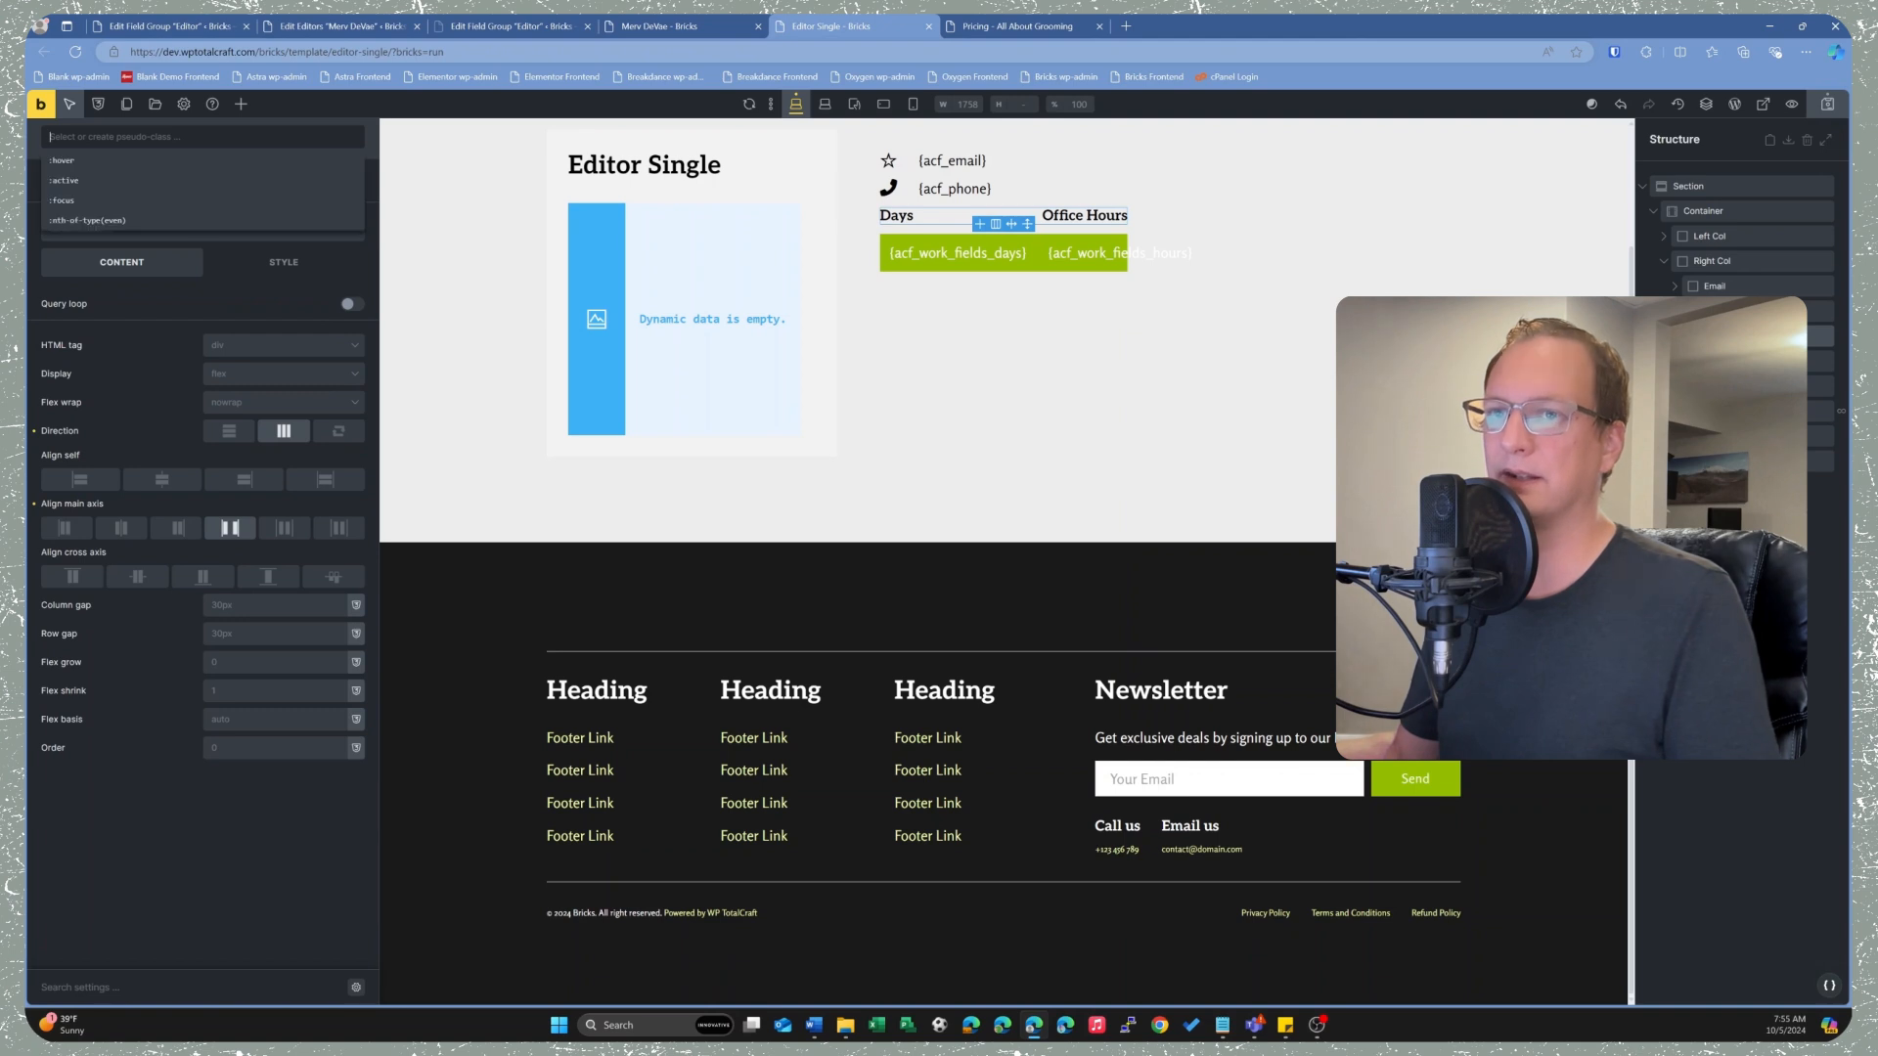
pyautogui.click(184, 920)
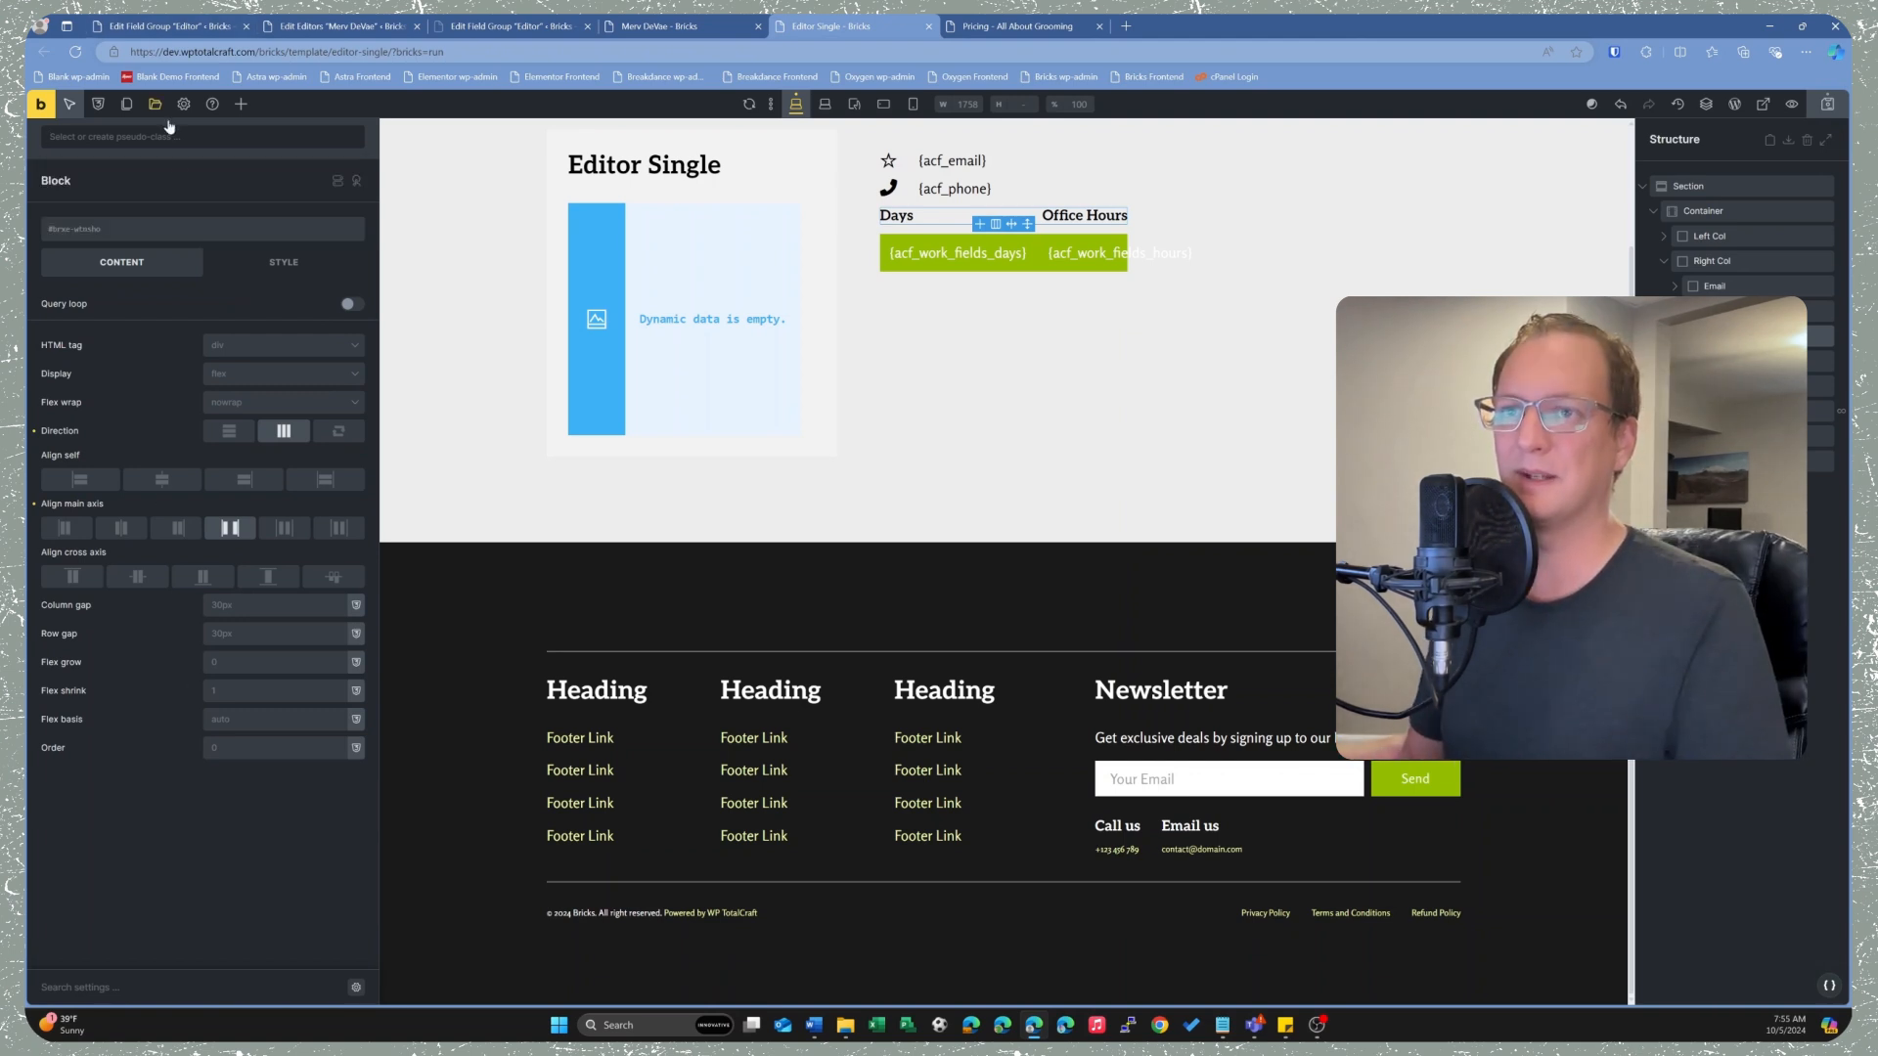
pyautogui.click(177, 231)
pyautogui.write('margin-t')
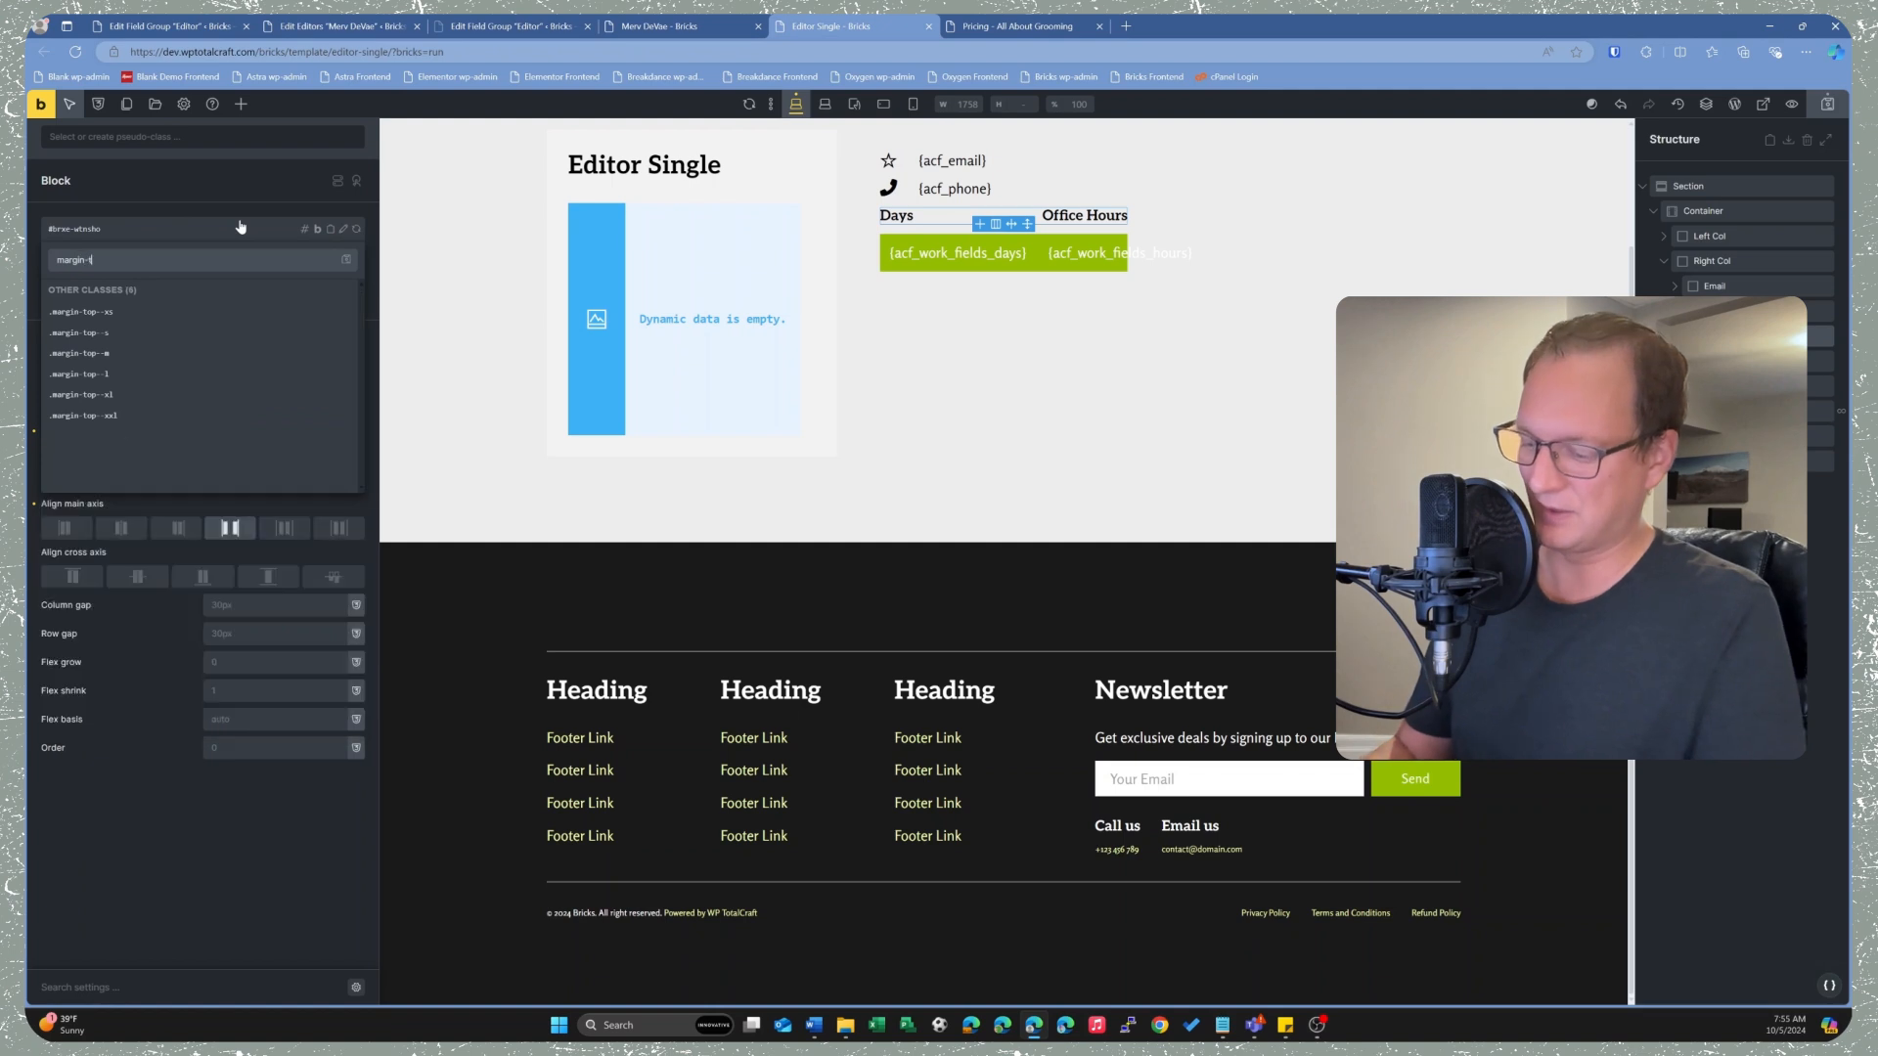
pyautogui.write('op--l')
pyautogui.press('Return')
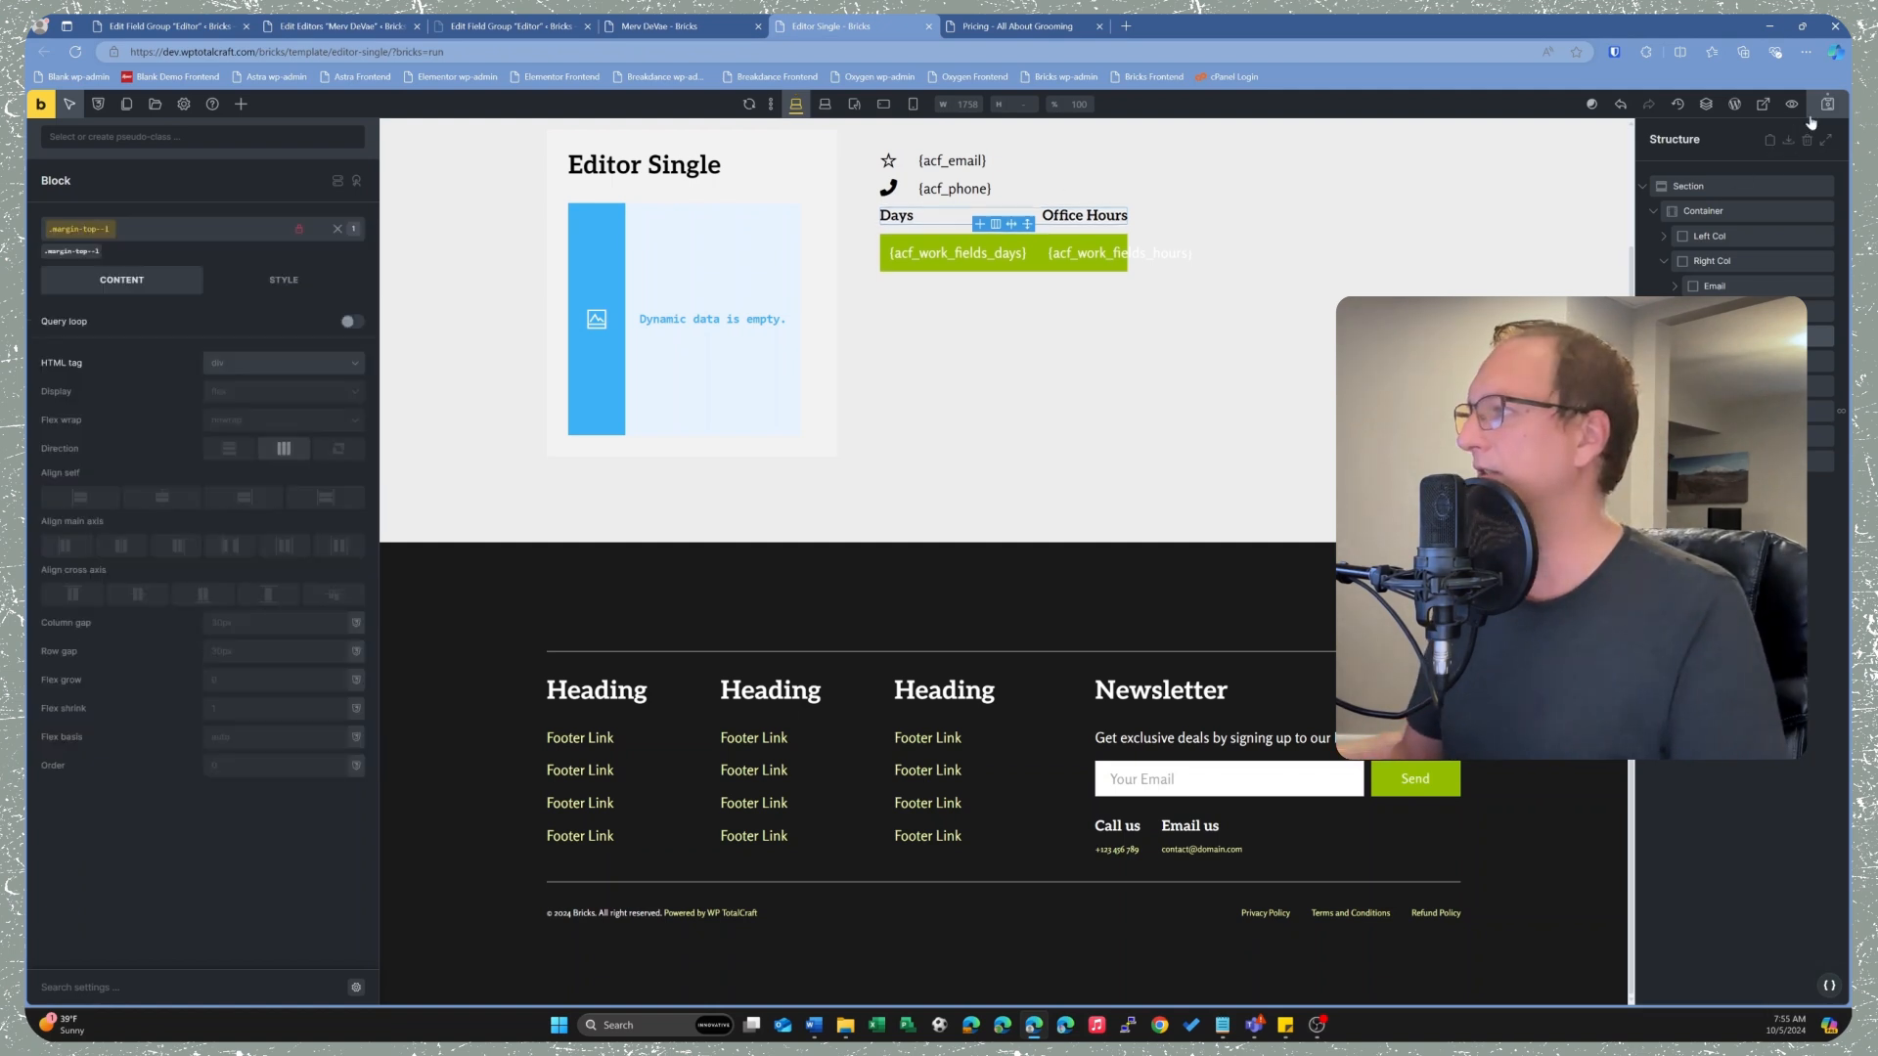
pyautogui.hotkey('ctrl', 'shift', 'Tab')
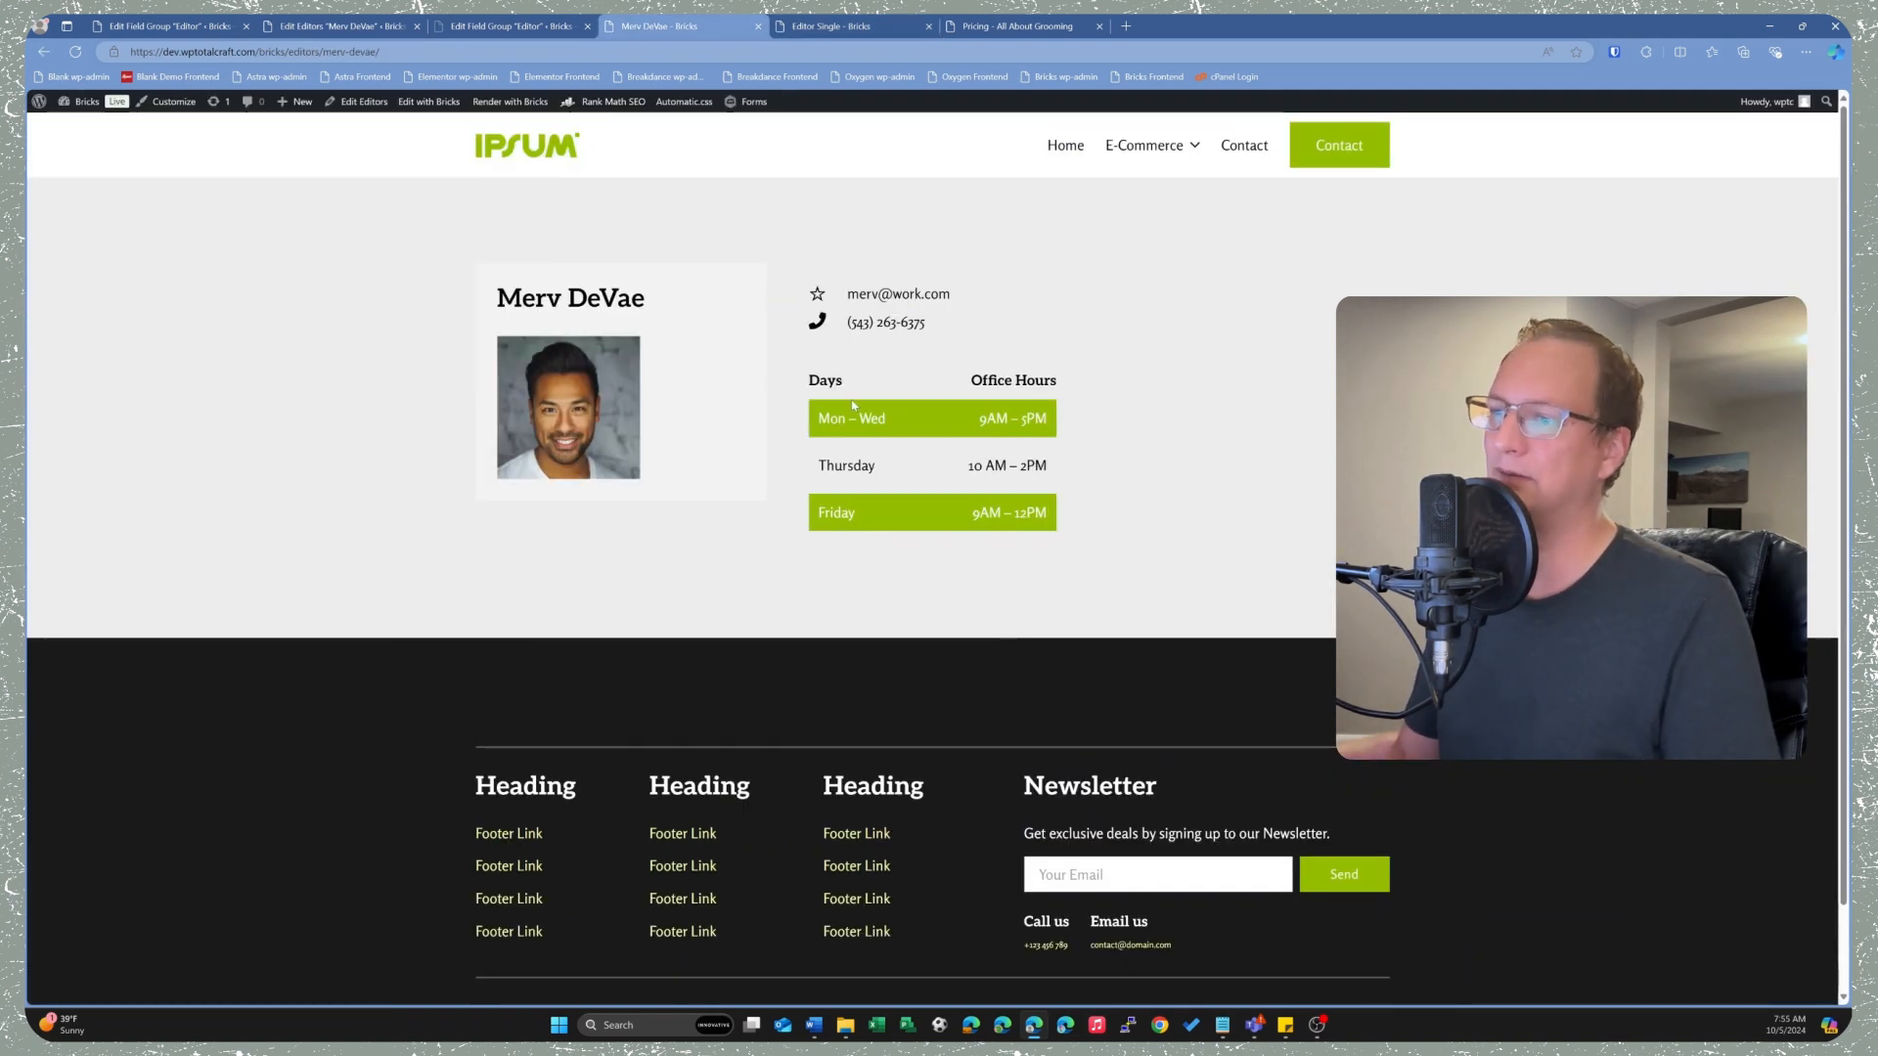